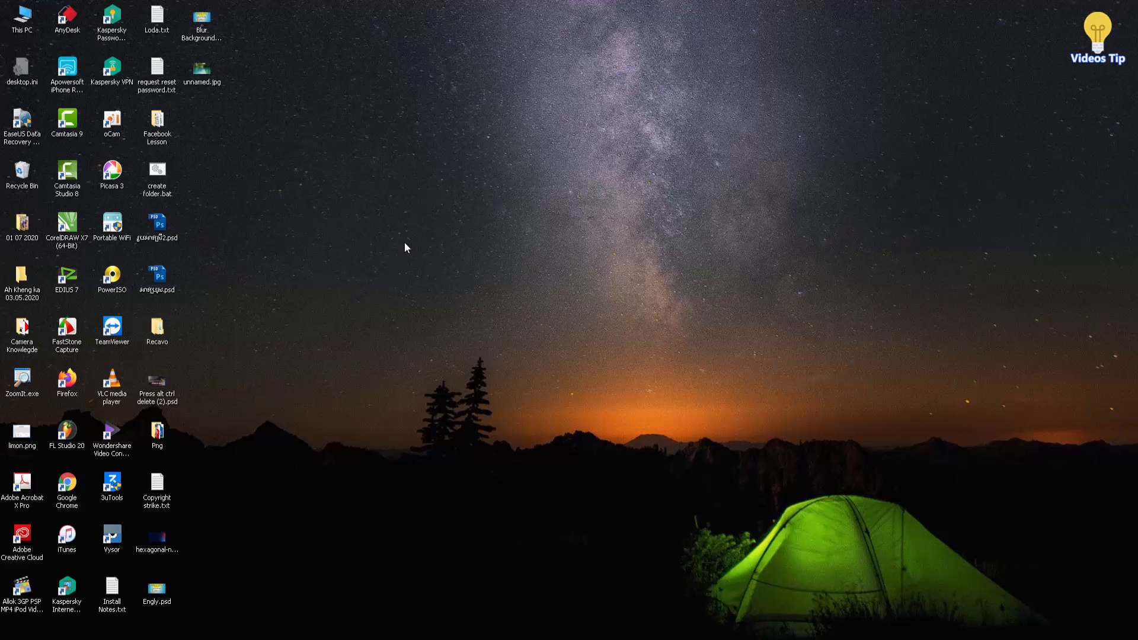
Refresh the desktop and launch Photoshop CS3 from the dock.
right_click(428, 219)
left_click(469, 259)
mouse_move(391, 638)
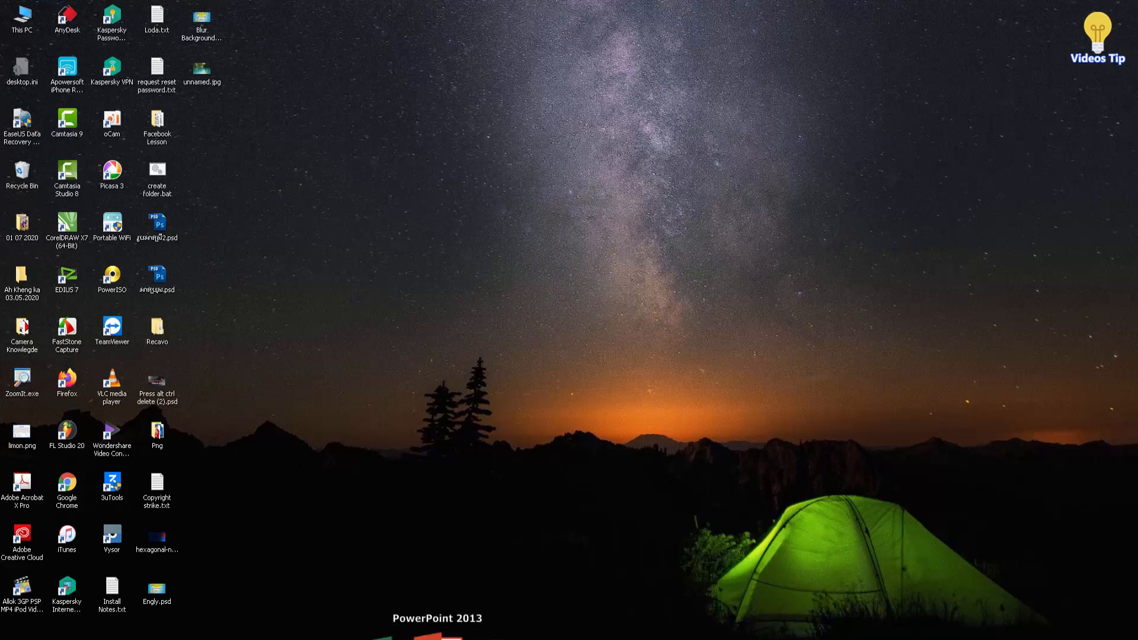
left_click(496, 636)
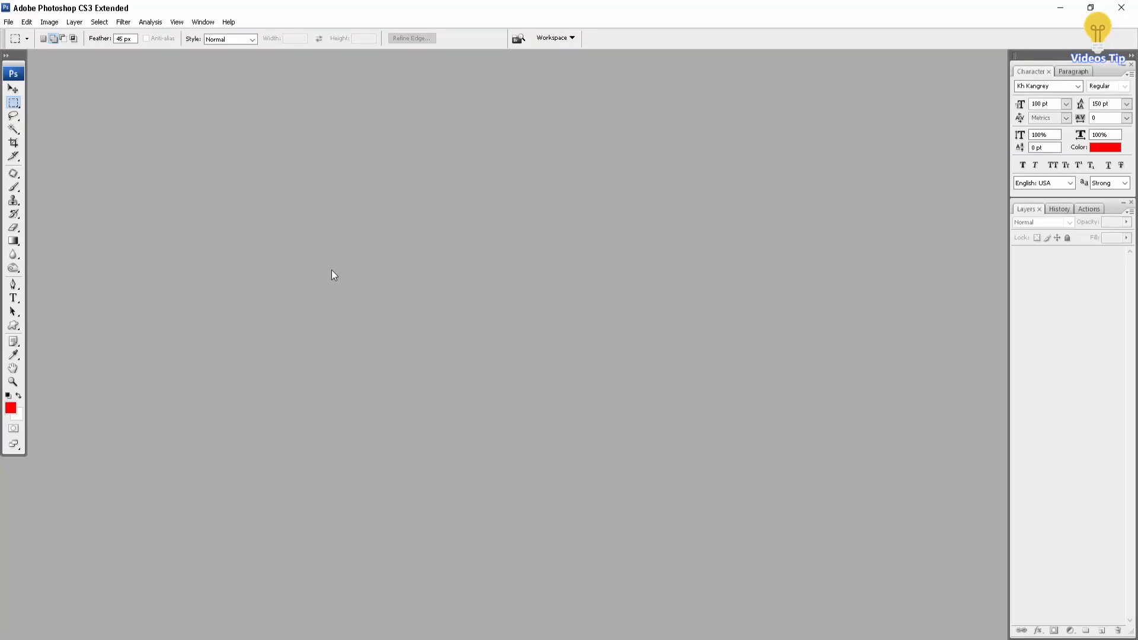
Minimize Photoshop and refresh the desktop twice.
left_click(1061, 8)
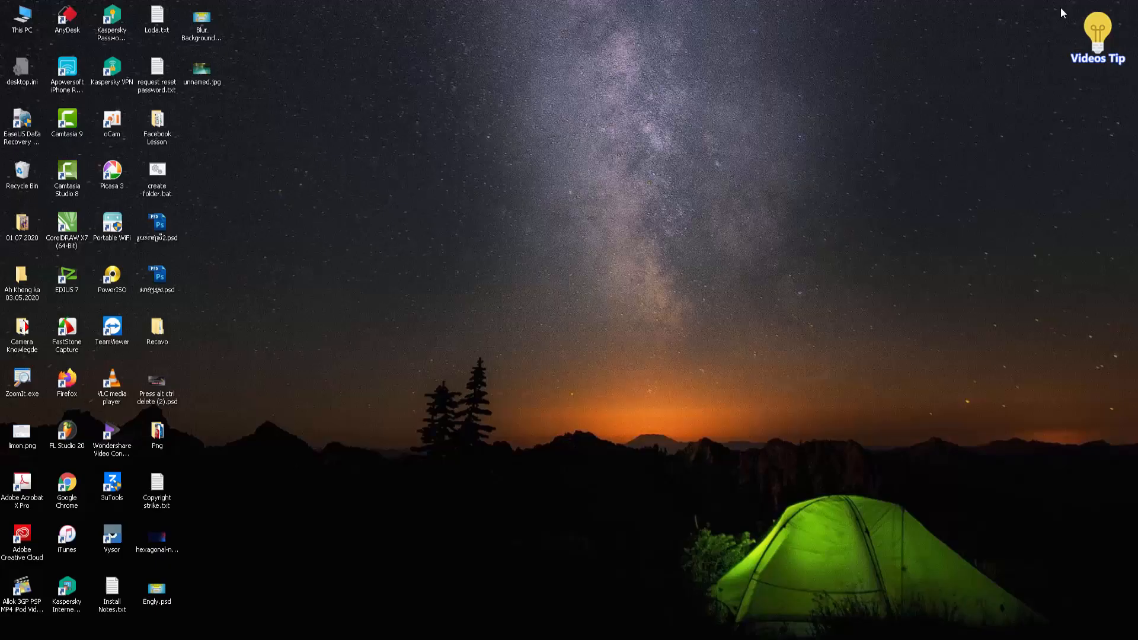
right_click(317, 173)
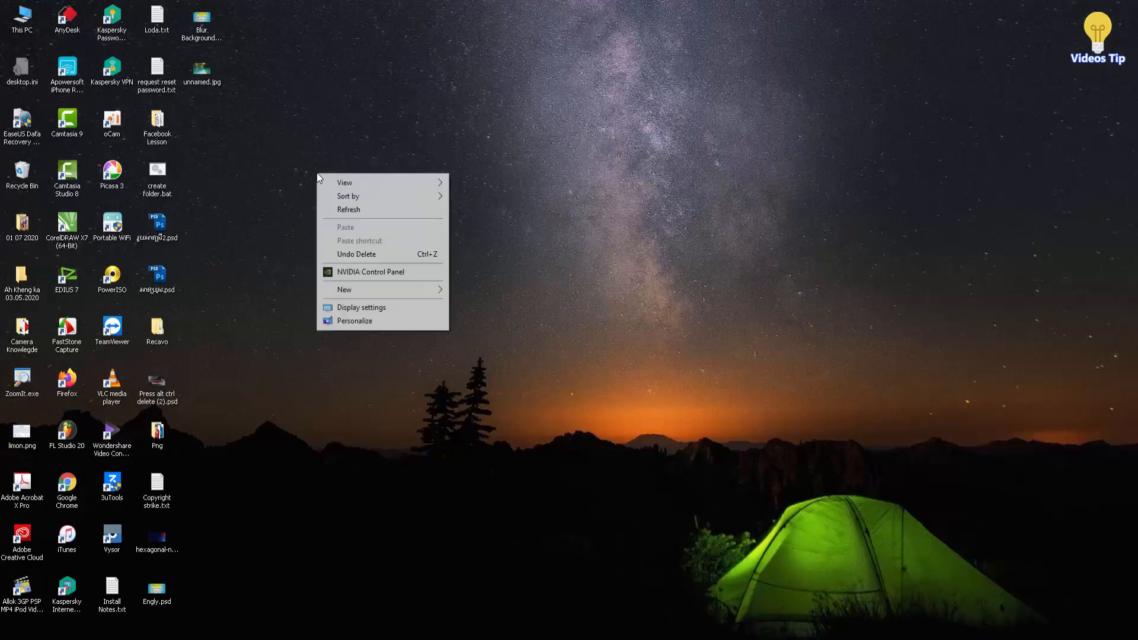
left_click(342, 210)
right_click(328, 198)
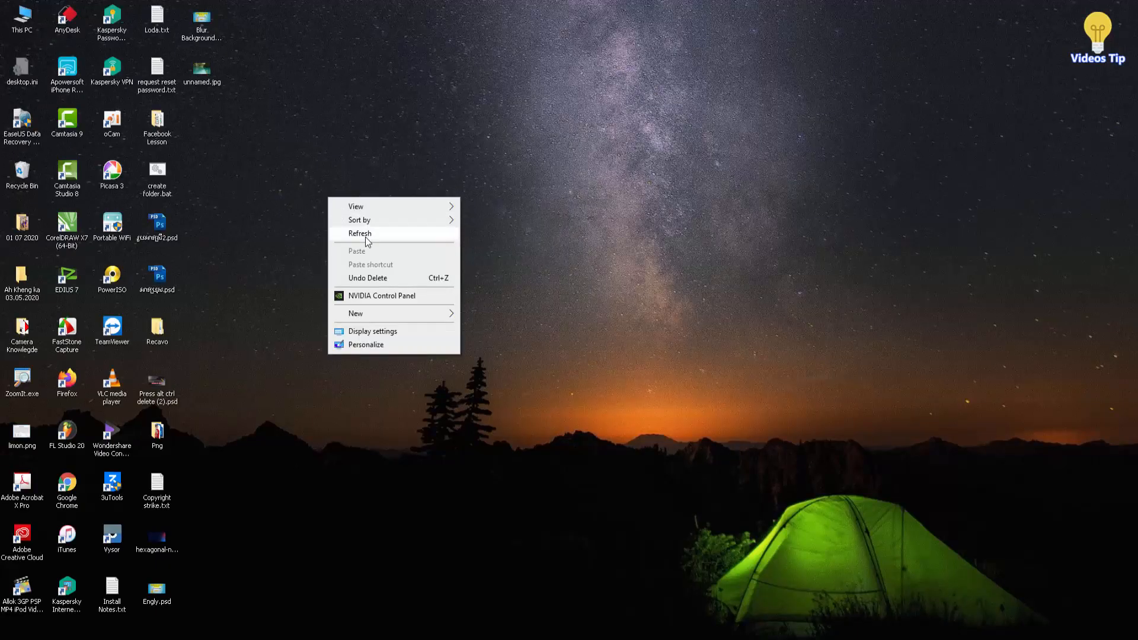
left_click(358, 237)
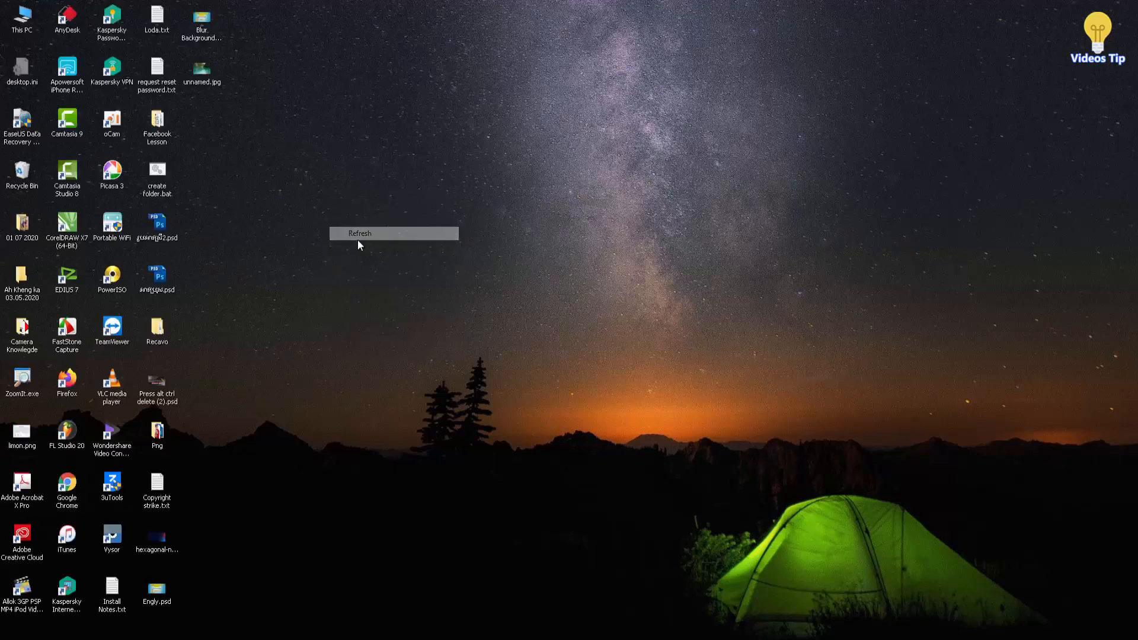
Open the Png folder, select Presh Thorng.psd and drag it onto Photoshop.
double_click(158, 436)
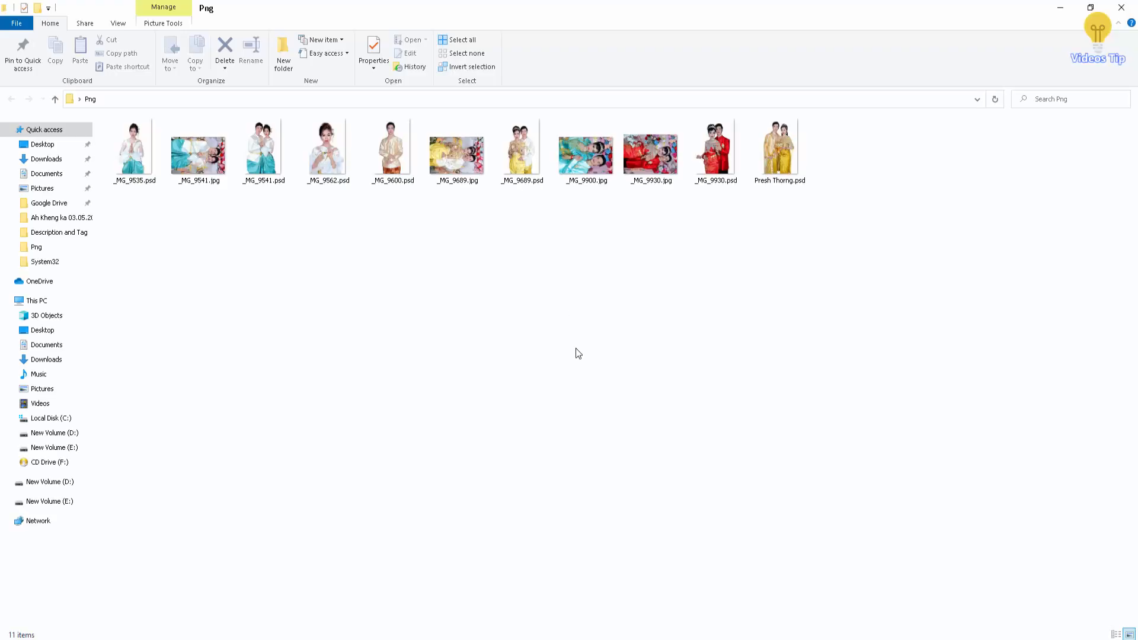
left_click(790, 157)
left_click(719, 161)
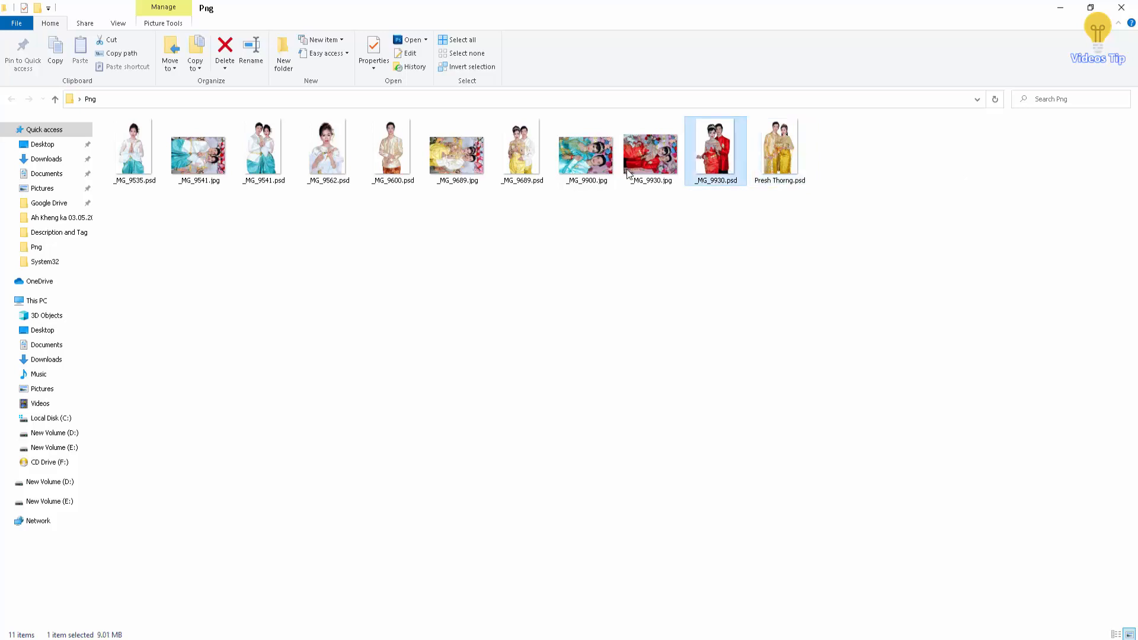
left_click(534, 169)
left_click(410, 163)
left_click(330, 160)
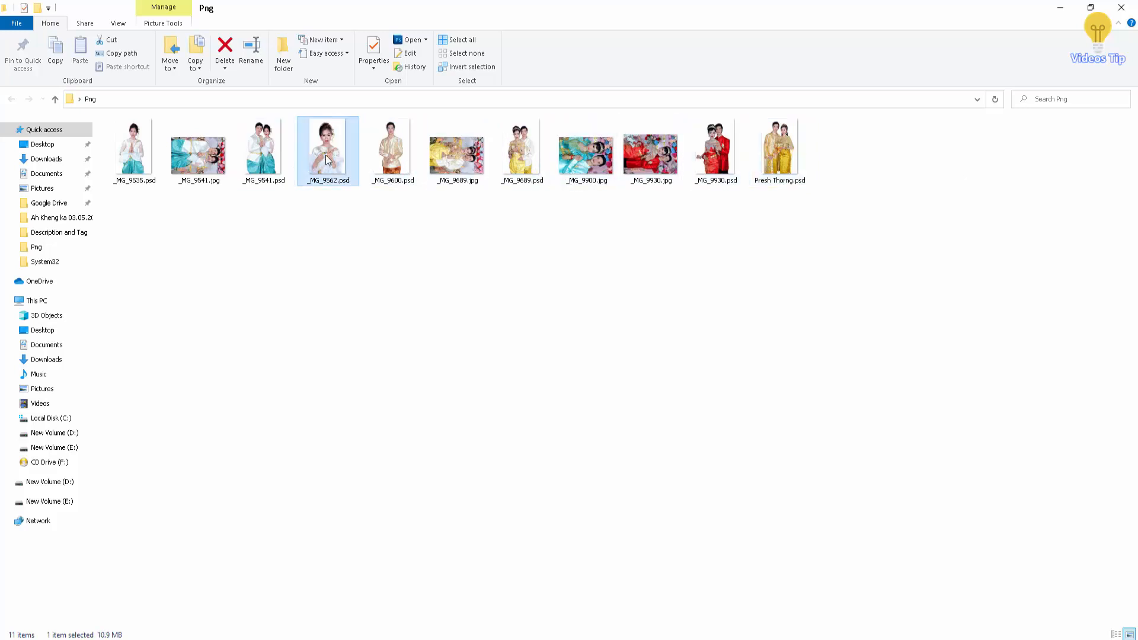
left_click(276, 162)
left_click(155, 179)
left_click(480, 287)
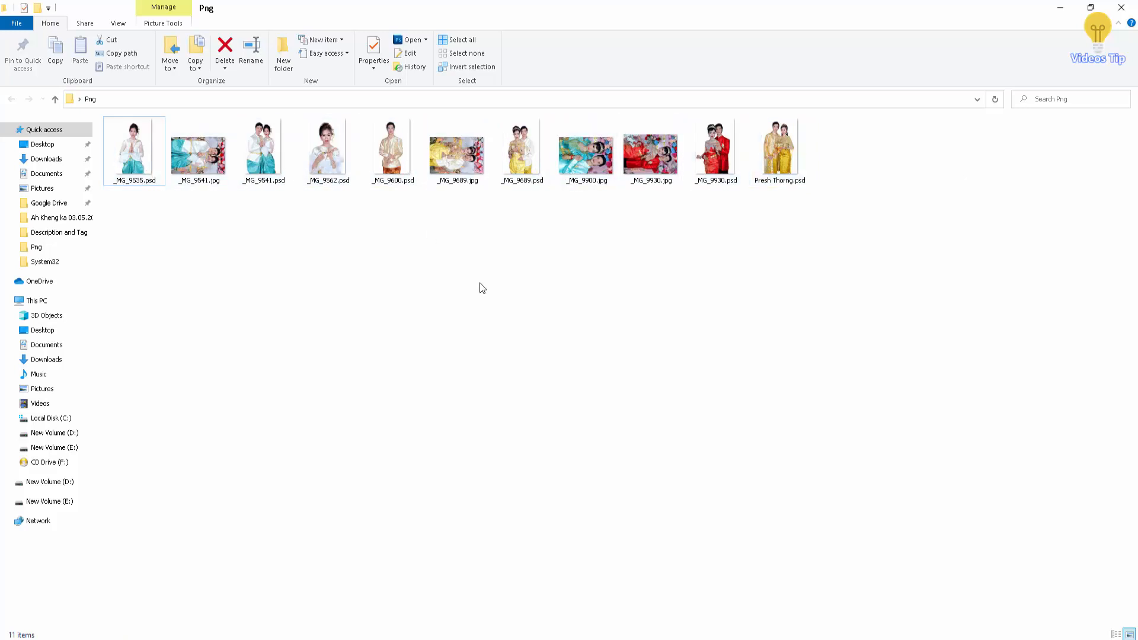
left_click(797, 181)
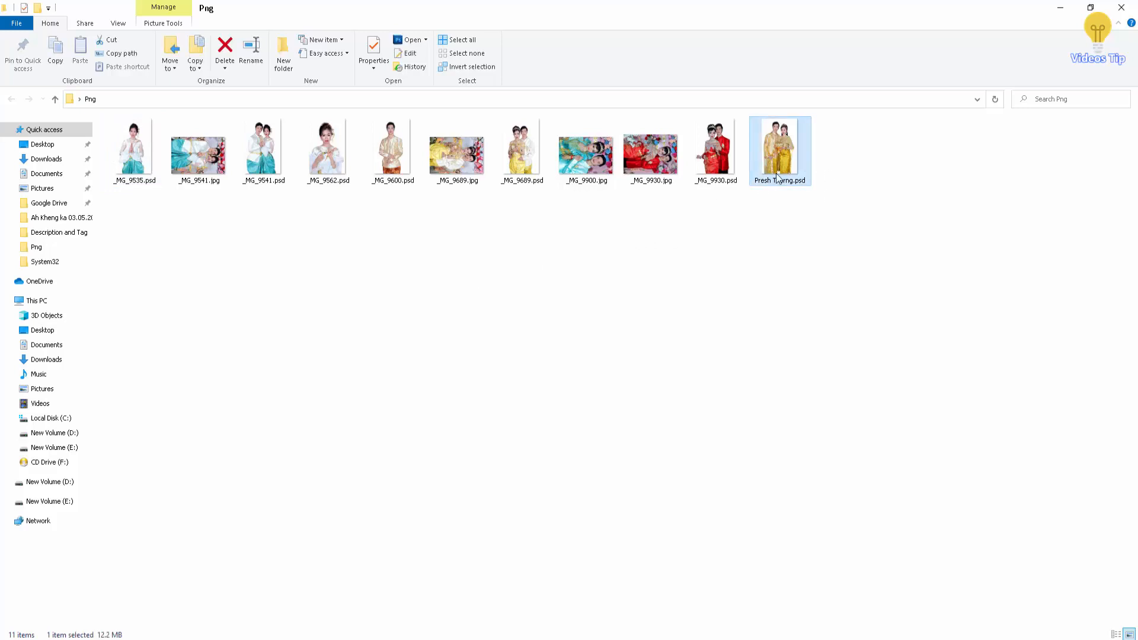
left_click_drag(781, 153, 422, 373)
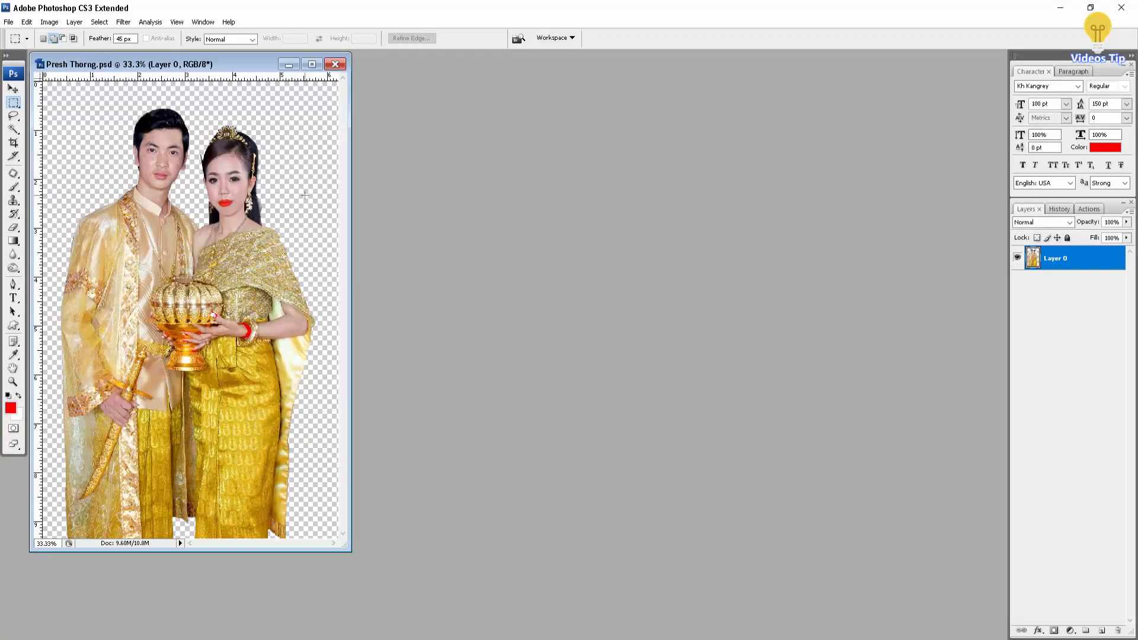
Maximize the Presh Thorng.psd window and move the couple up and slightly right.
left_click(311, 65)
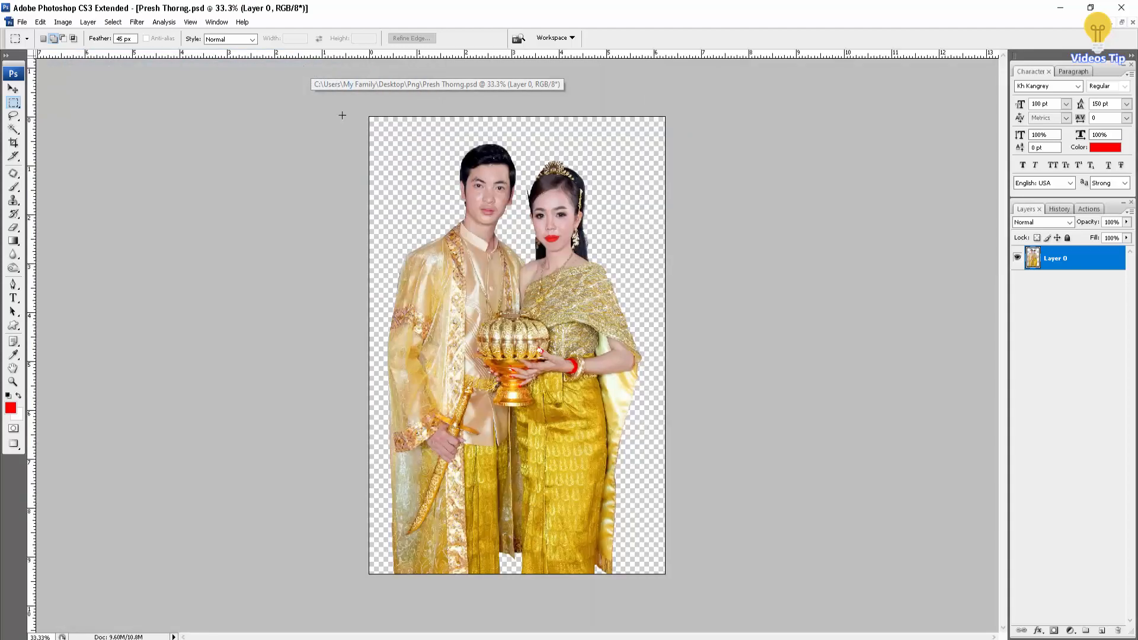
scroll(554, 479, "down", 2)
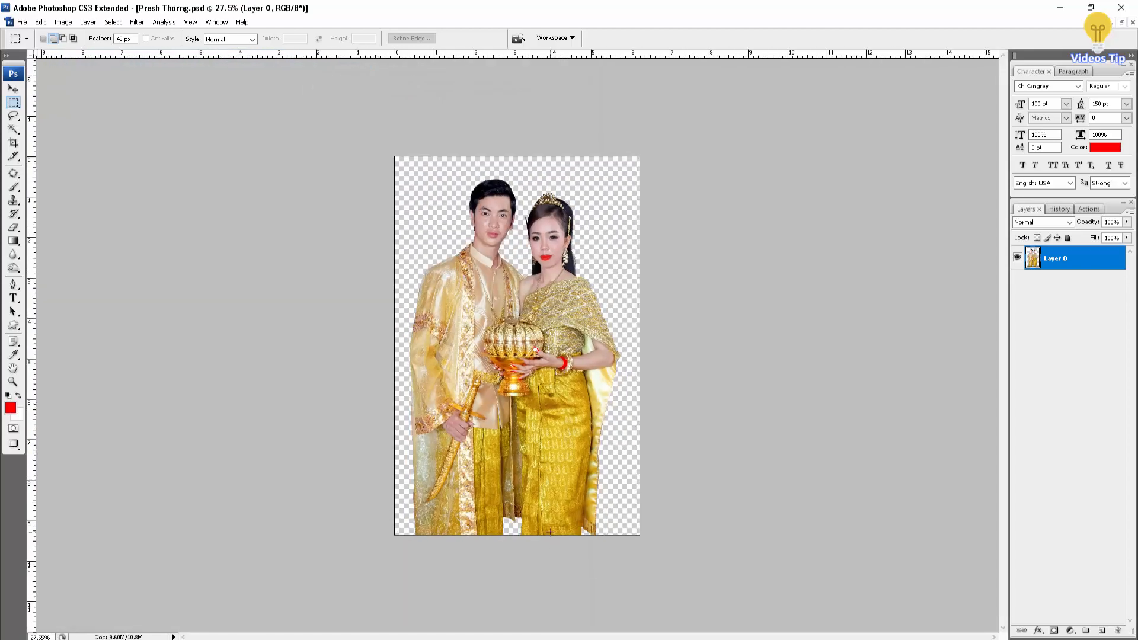
key("v")
scroll(546, 477, "up", 2)
left_click_drag(541, 496, 555, 447)
Nudge the couple back down on the canvas in two small moves.
scroll(531, 531, "up", 10)
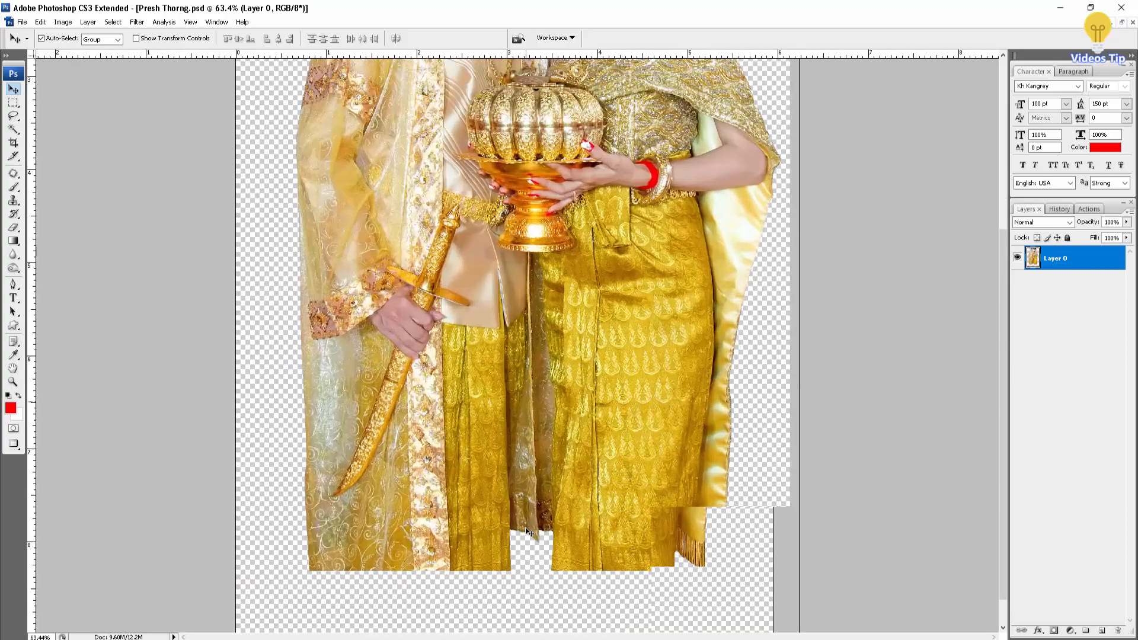
scroll(509, 544, "down", 3)
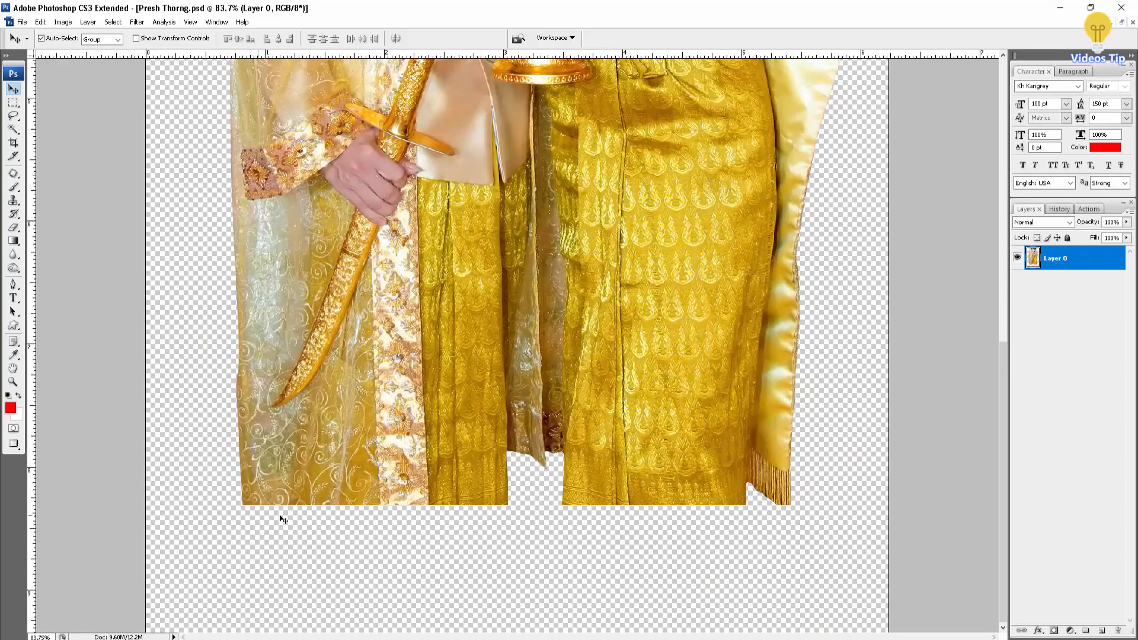
scroll(569, 492, "down", 5)
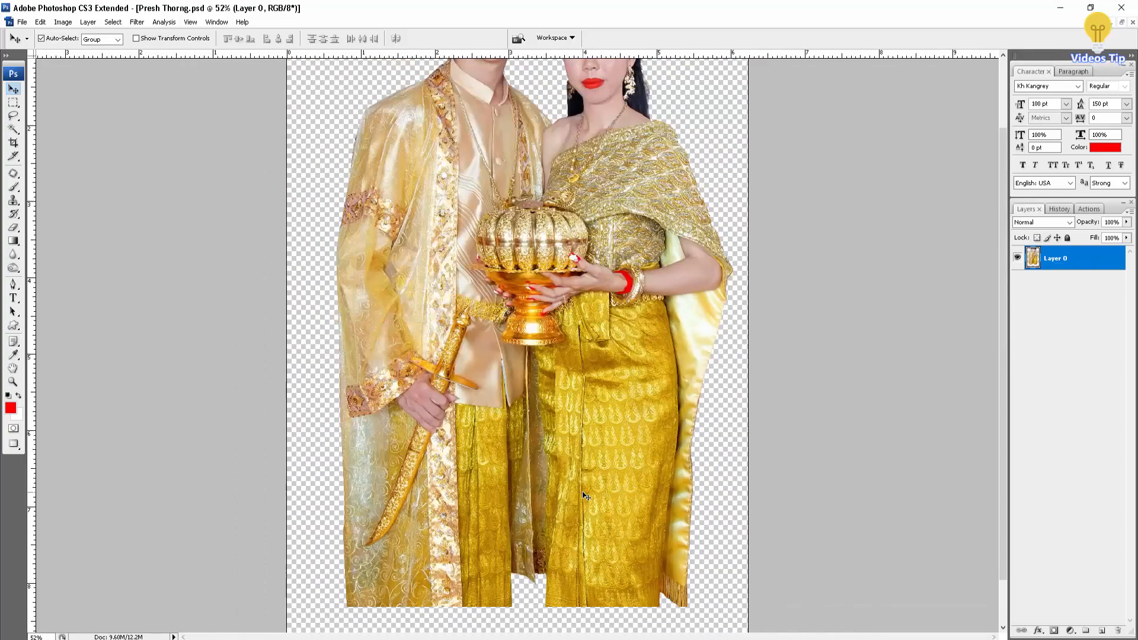
scroll(585, 496, "down", 3)
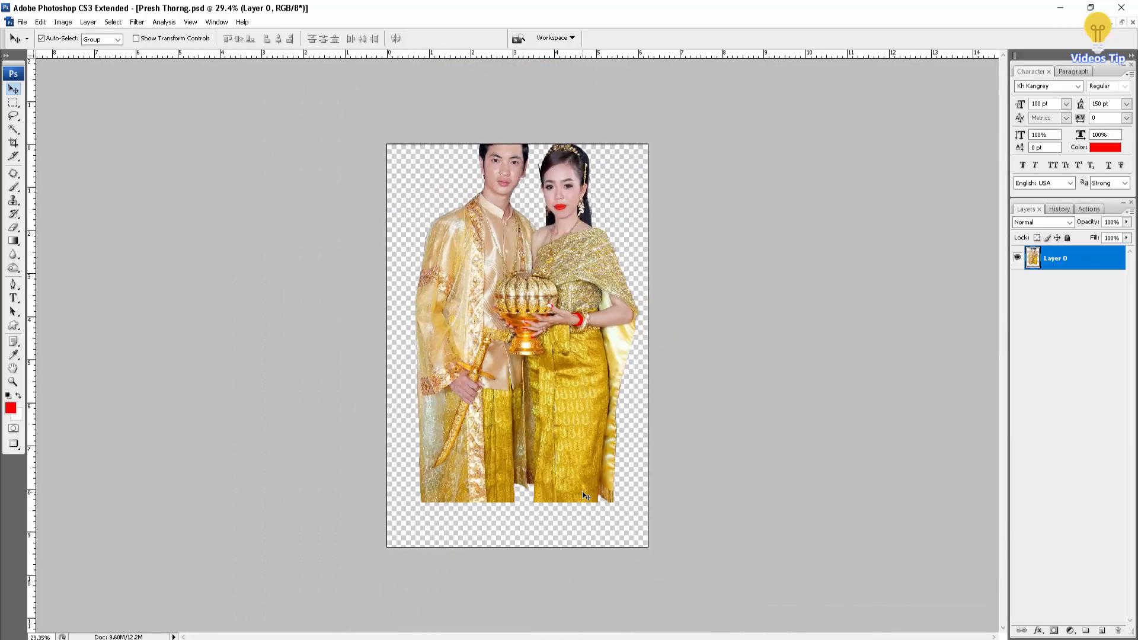
left_click_drag(562, 380, 560, 401)
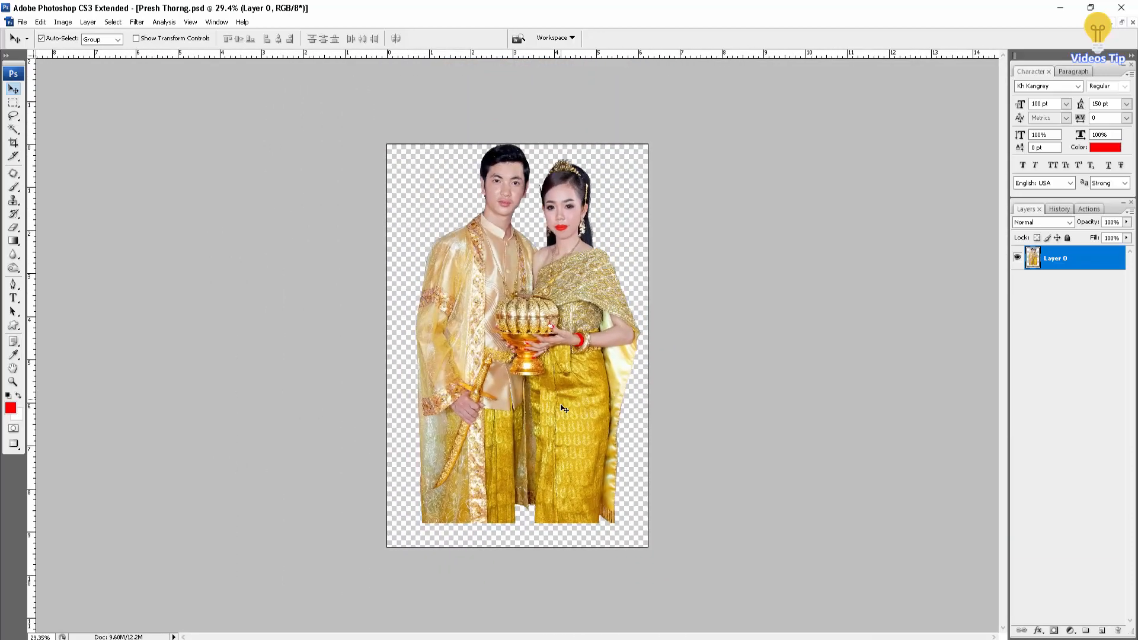
scroll(477, 528, "up", 3)
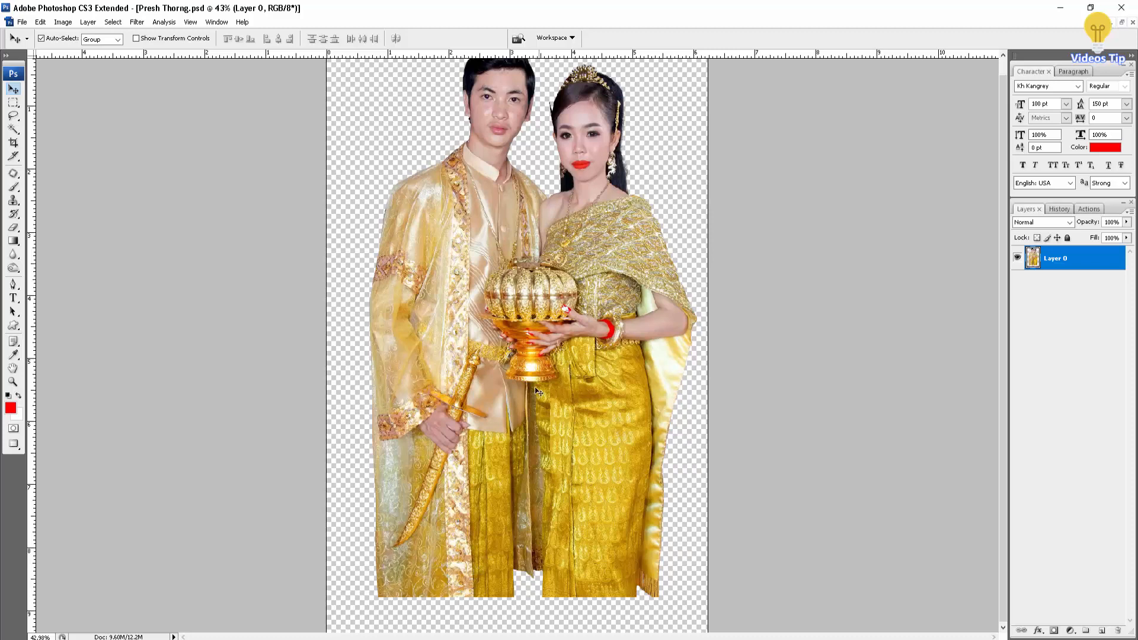
scroll(536, 390, "down", 3)
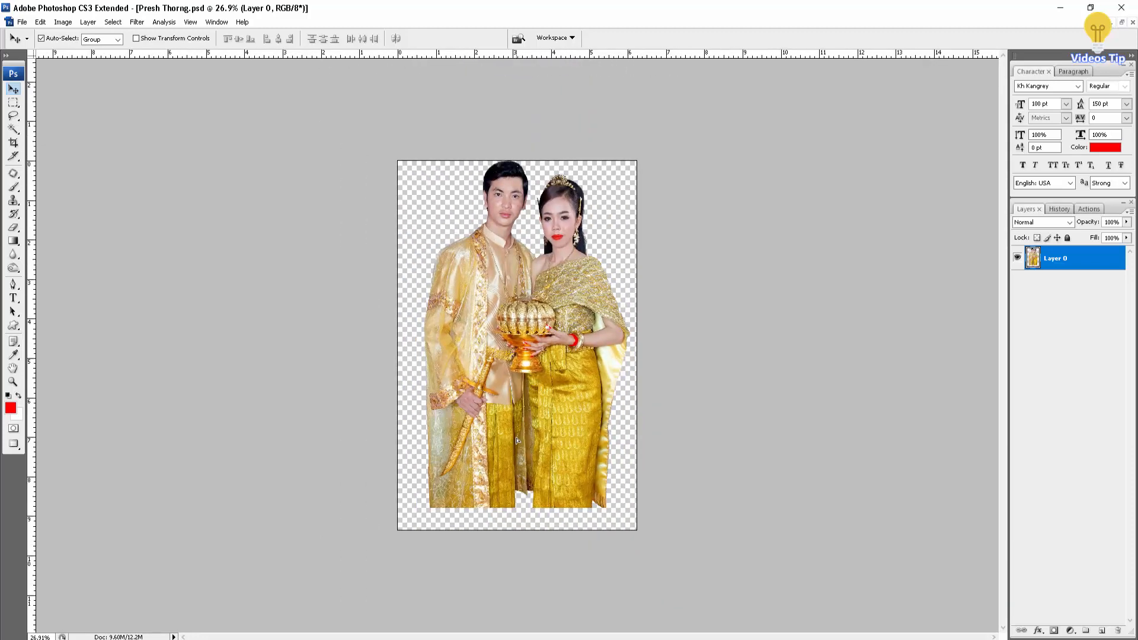
left_click_drag(517, 439, 517, 451)
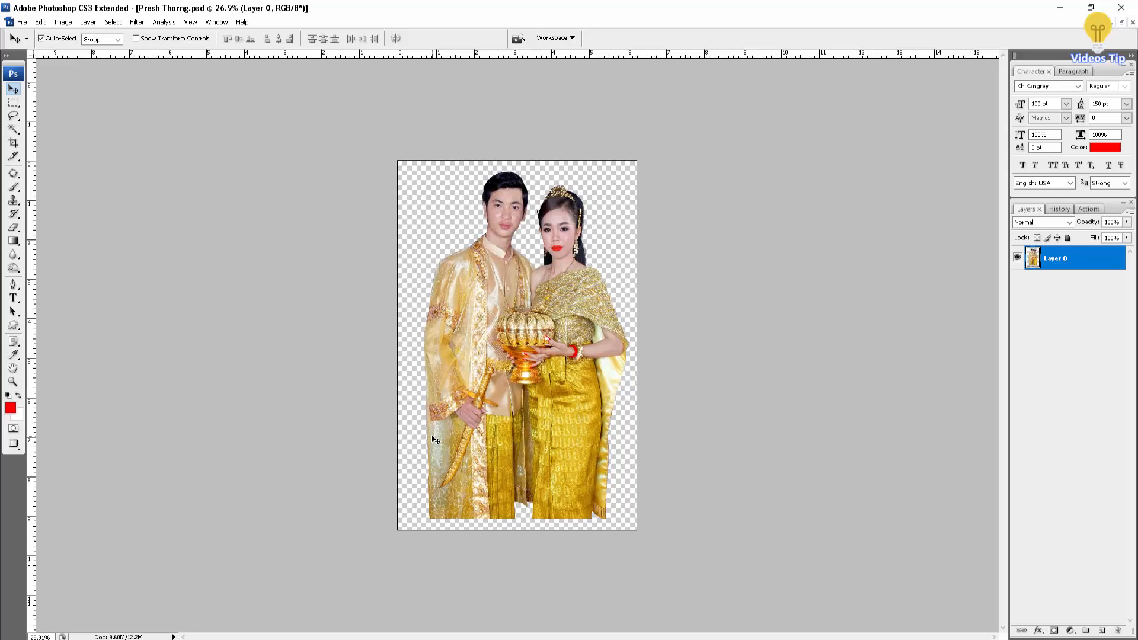
Try a Rectangular Marquee strip across the canvas bottom with feather 0, then deselect.
key("m")
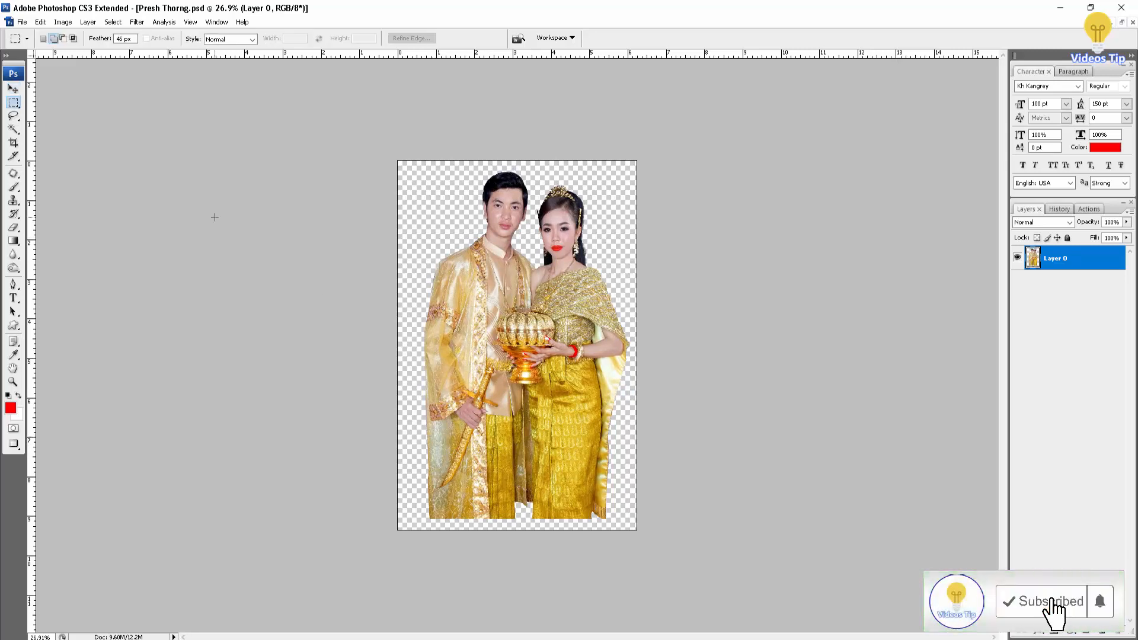
left_click(125, 39)
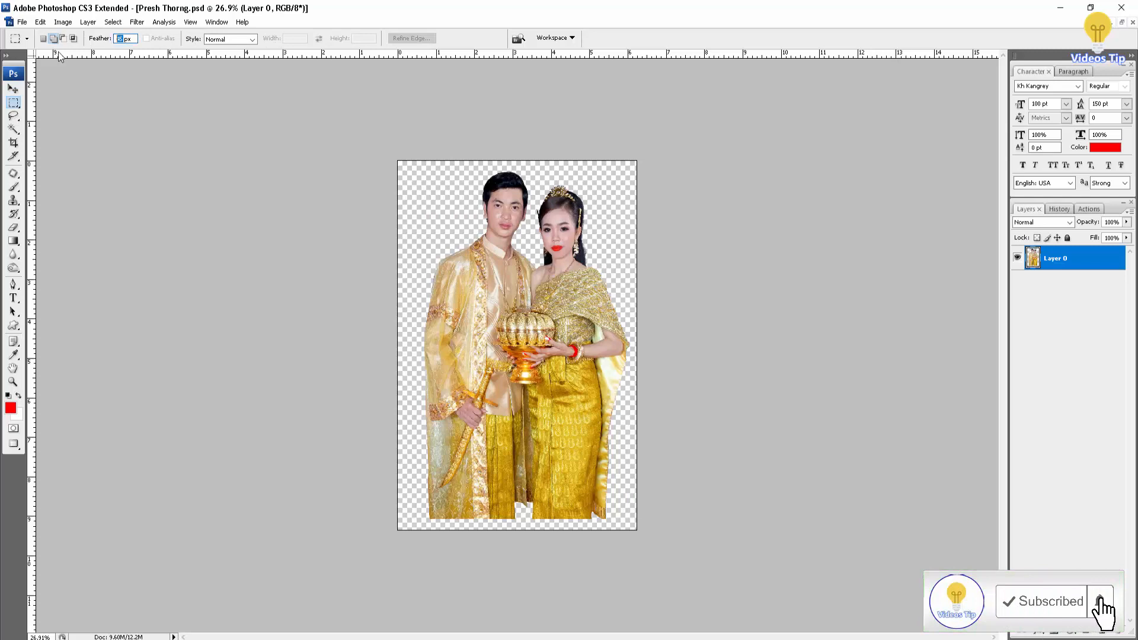
type("0")
scroll(444, 456, "up", 2)
scroll(444, 456, "down", 3)
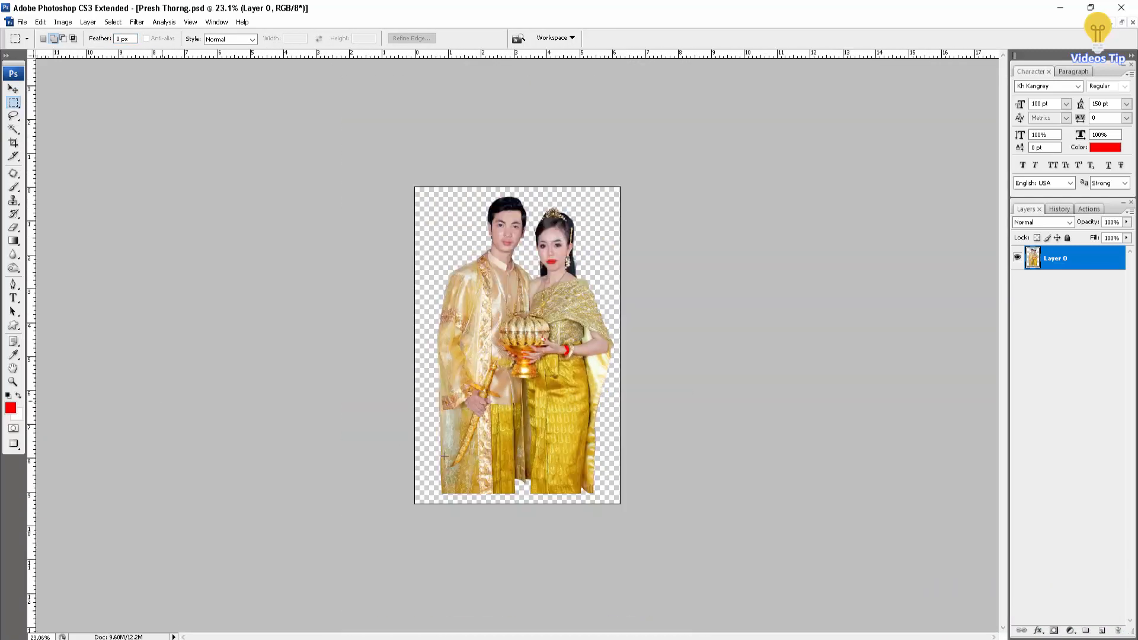
scroll(444, 456, "up", 2)
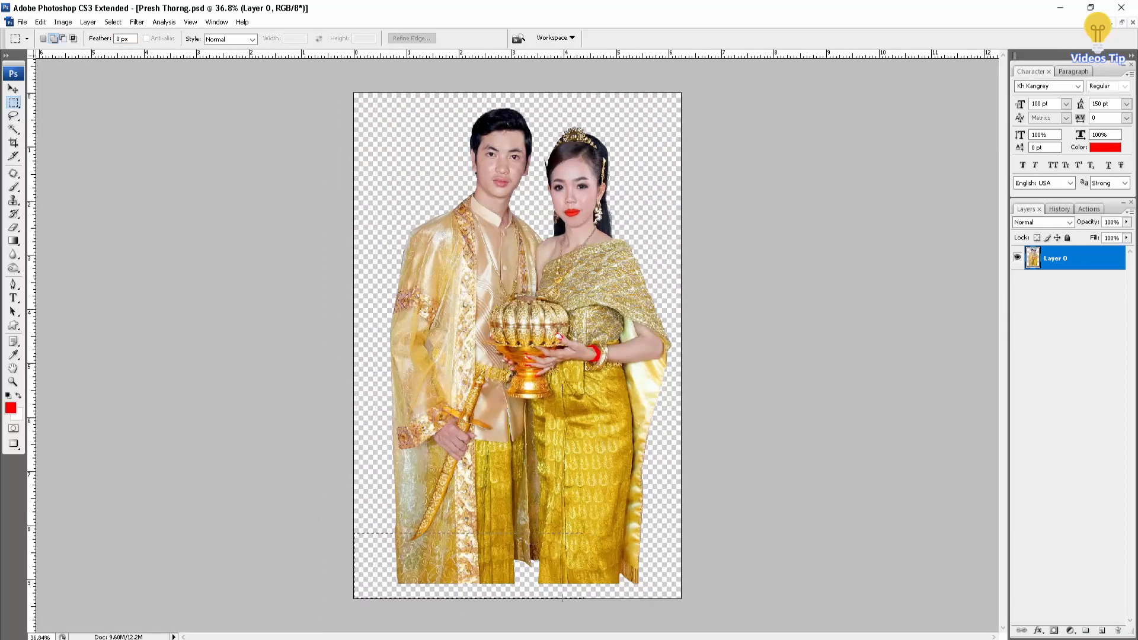
left_click_drag(691, 620, 692, 621)
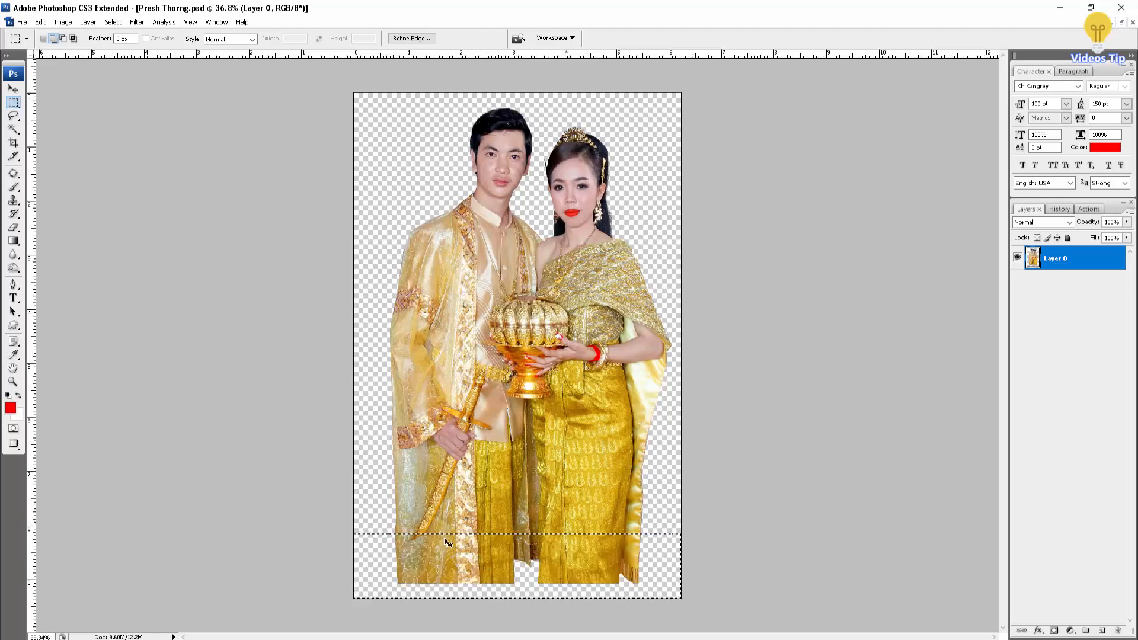
left_click(289, 375)
Set Feather to 30 px, select a strip across the image bottom and delete it.
double_click(117, 41)
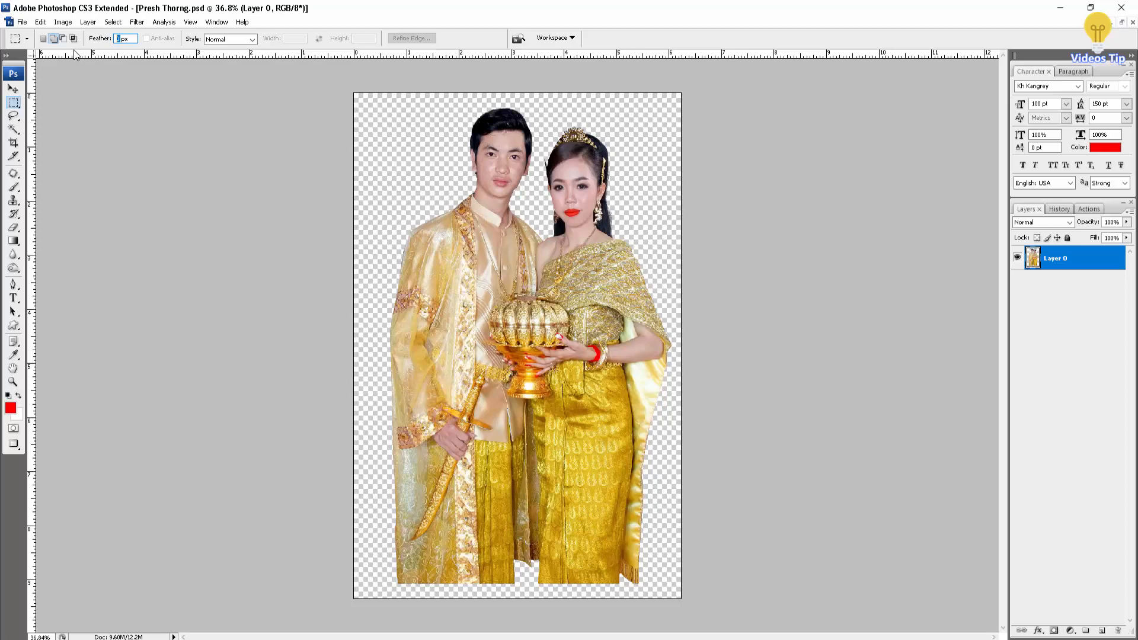
type("30")
left_click_drag(633, 615, 672, 602)
key("Delete")
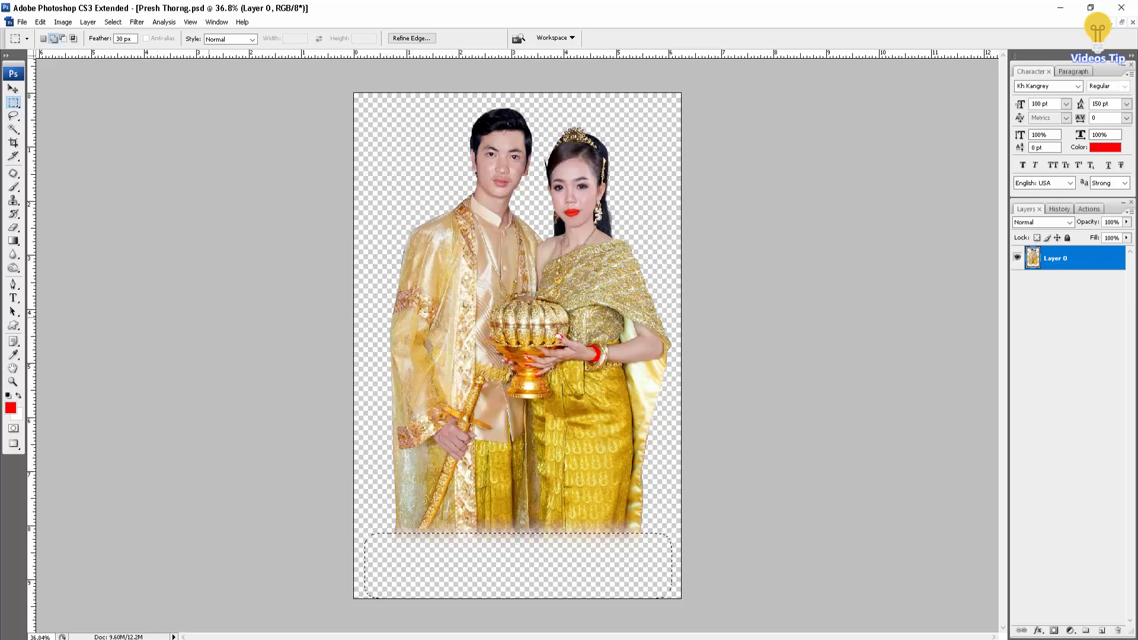
Undo the 30 px erase and re-erase the bottom strip with a 20 px feather.
key("ctrl+z")
key("ctrl+d")
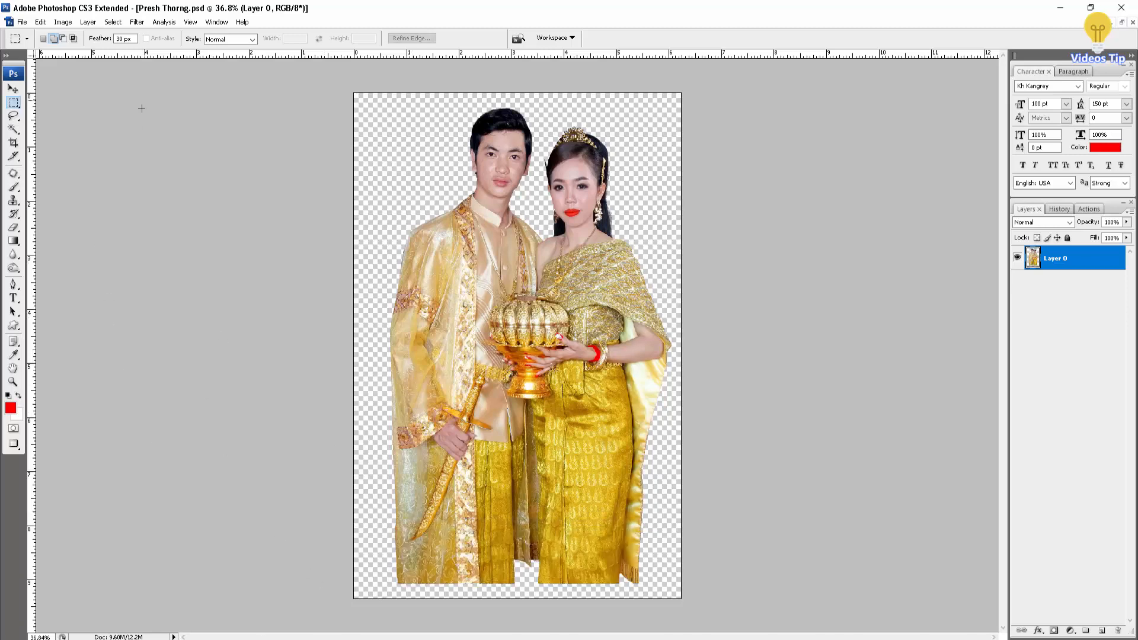
double_click(122, 38)
type("2")
left_click_drag(398, 611, 711, 610)
key("Delete")
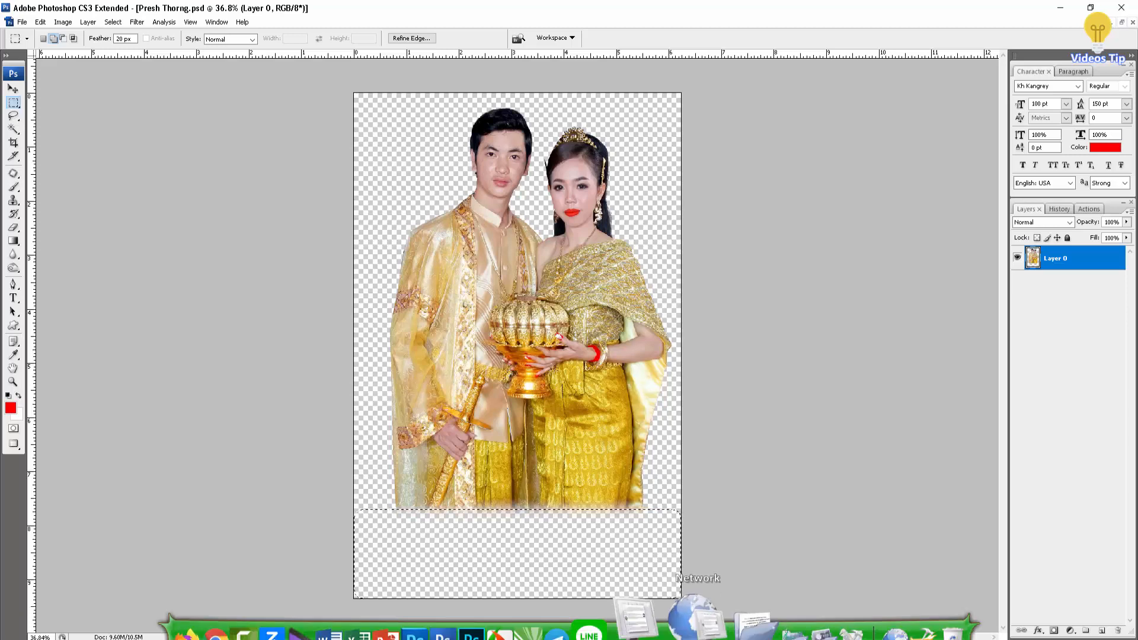
Redo the feathered erase on a strip across the couple's bottom, deselect, and bring up the Open dialog.
key("ctrl+z")
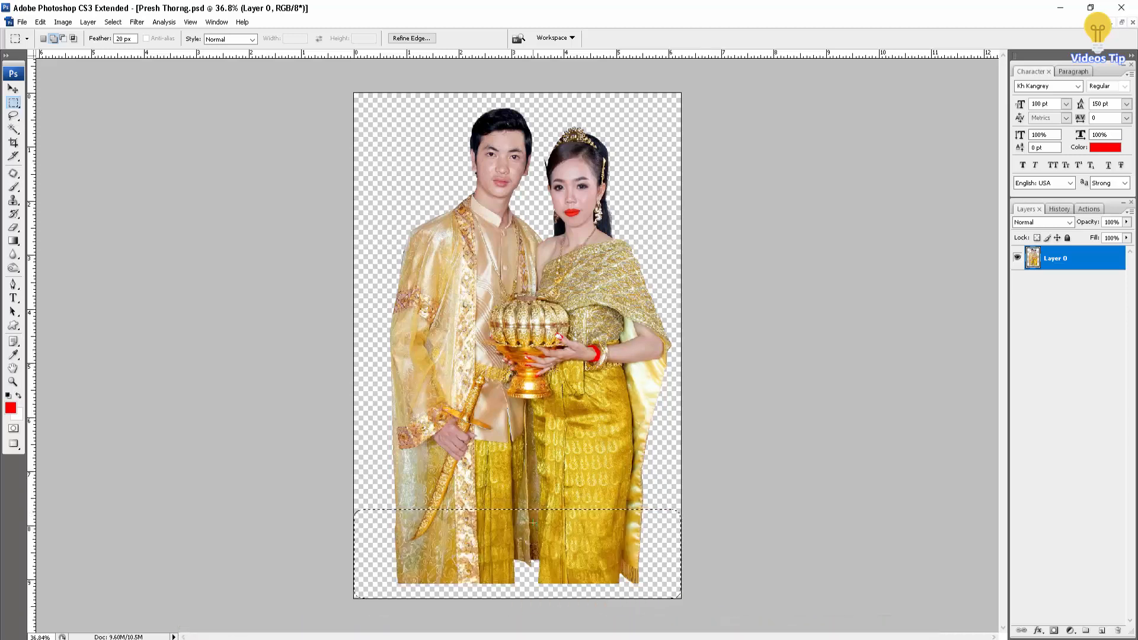
left_click(428, 556)
left_click_drag(361, 535, 683, 590)
key("Delete")
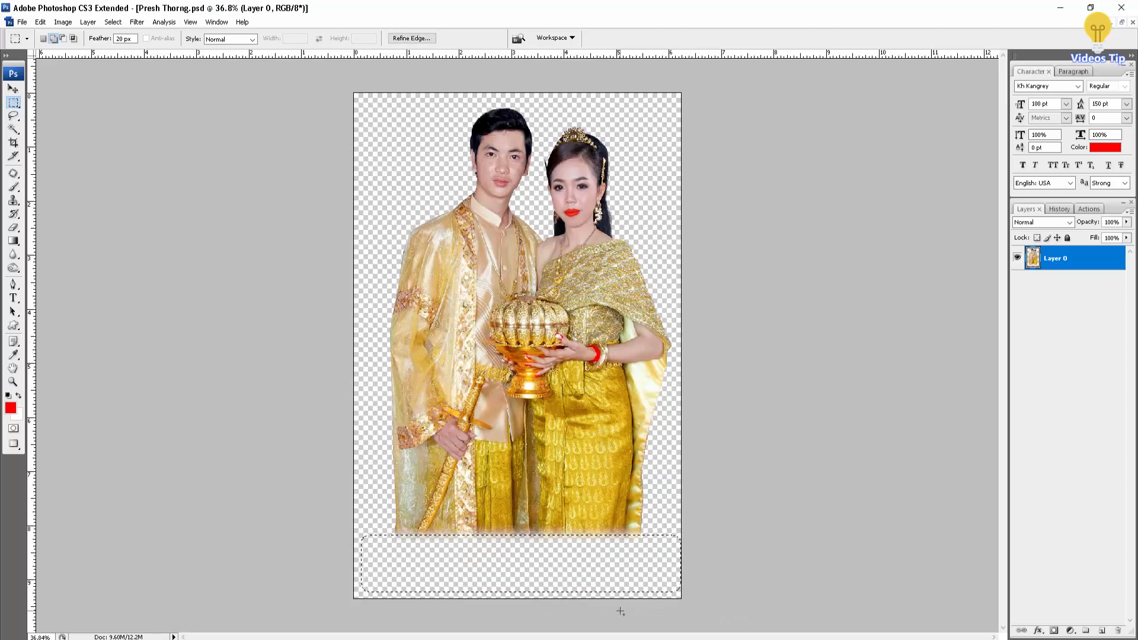
left_click(539, 612)
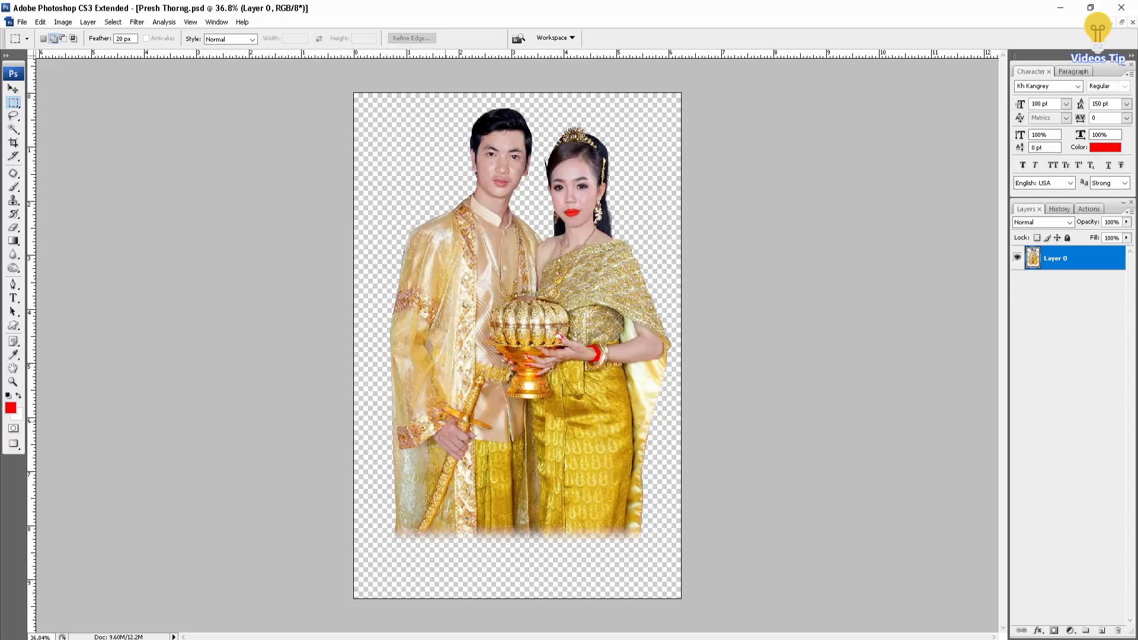
key("ctrl+o")
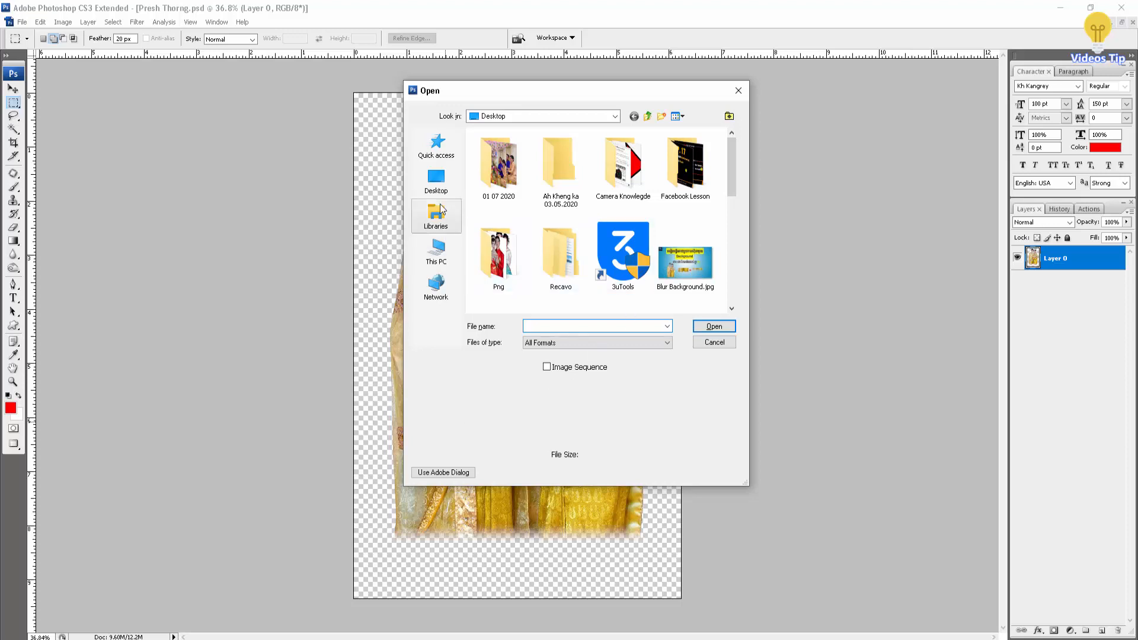
Browse to the Desktop and open the lake image unnamed.jpg.
left_click(436, 178)
scroll(678, 282, "down", 10)
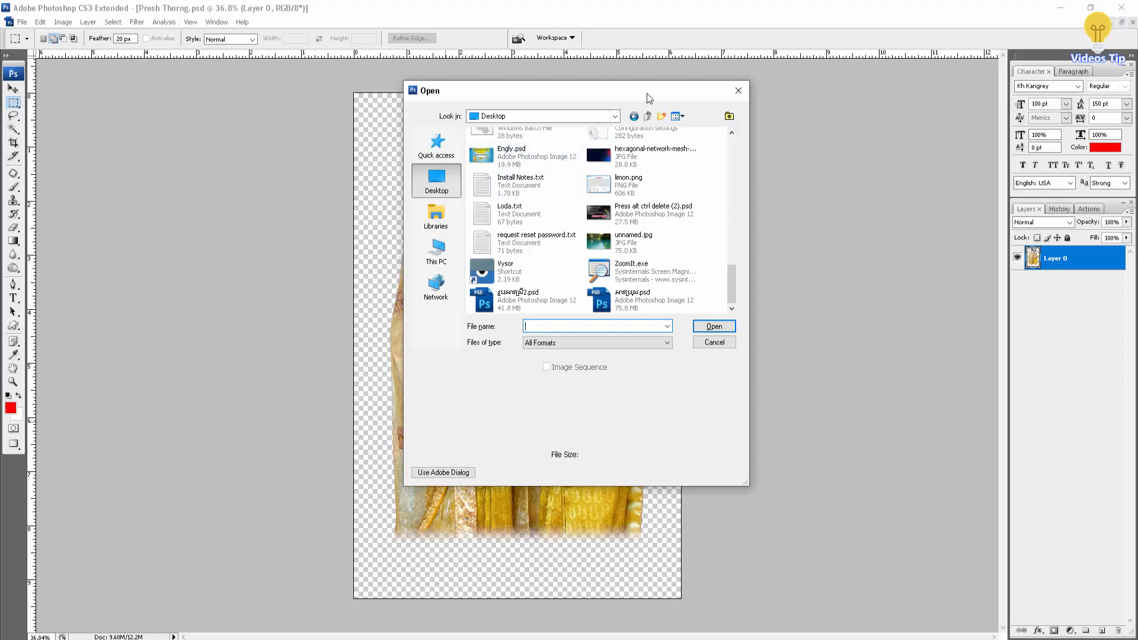
left_click_drag(648, 94, 530, 117)
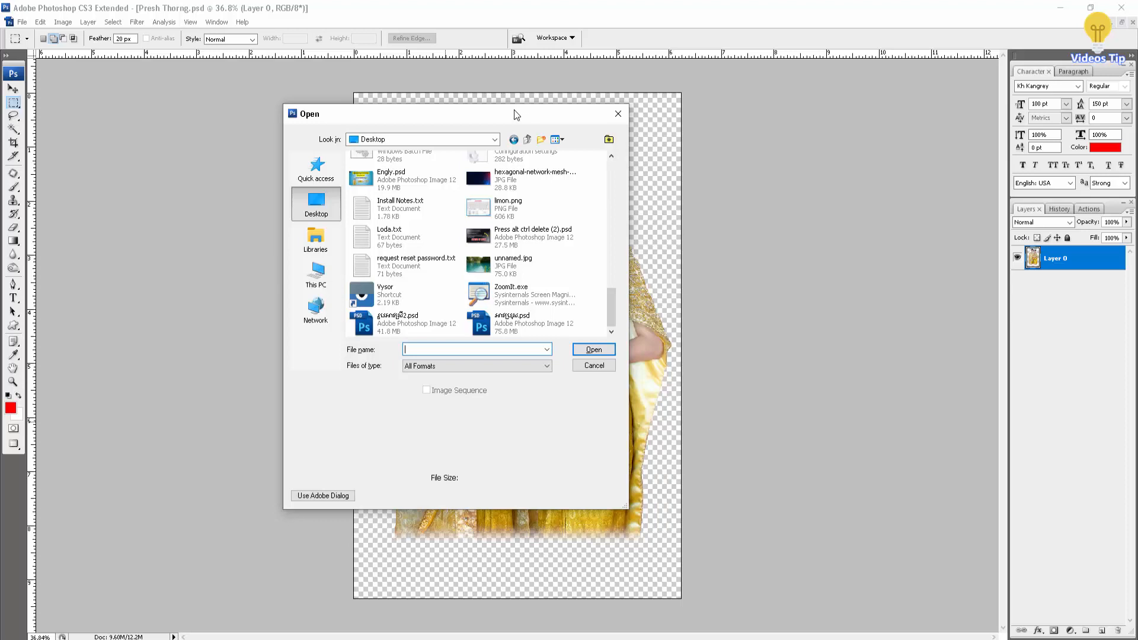
left_click(507, 266)
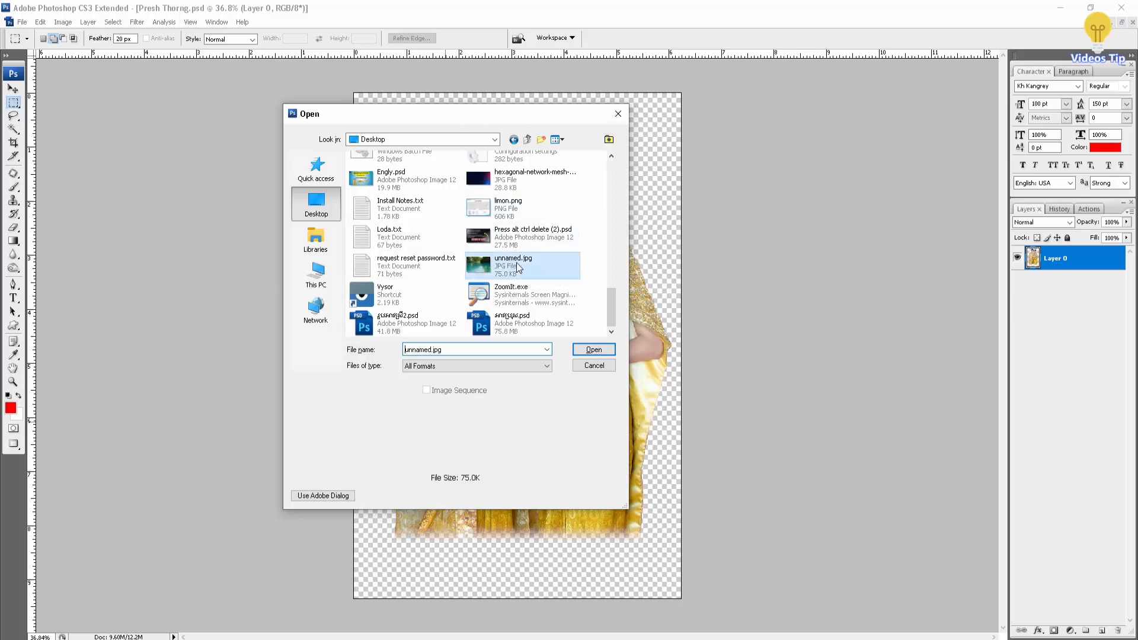
left_click(593, 350)
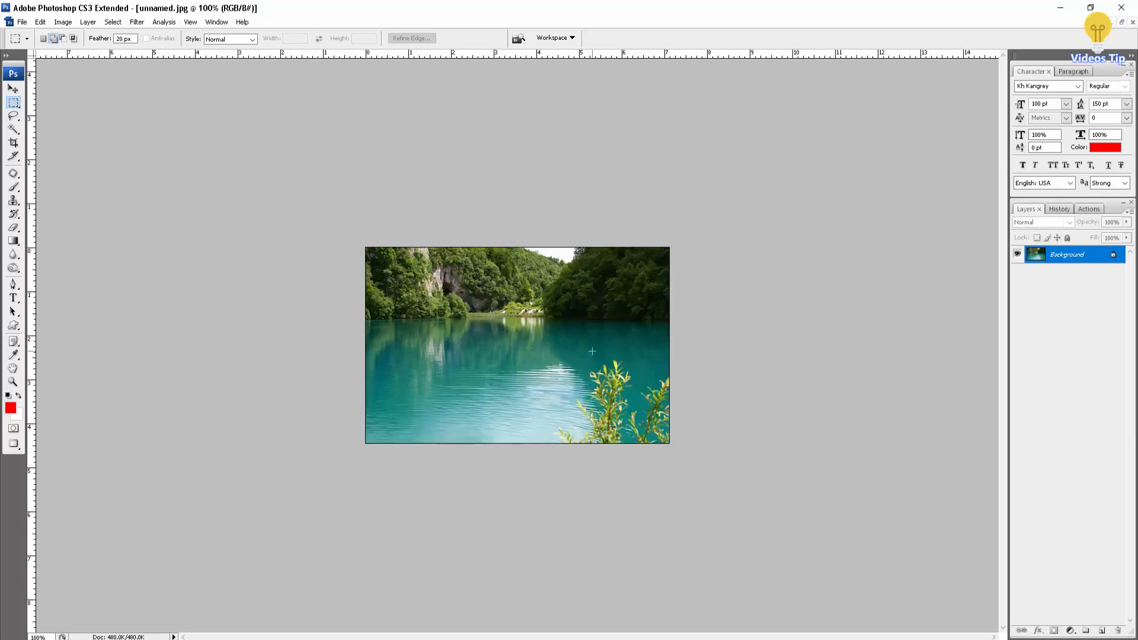
Float the document windows and arrange the lake and couple windows side by side.
scroll(550, 328, "up", 2)
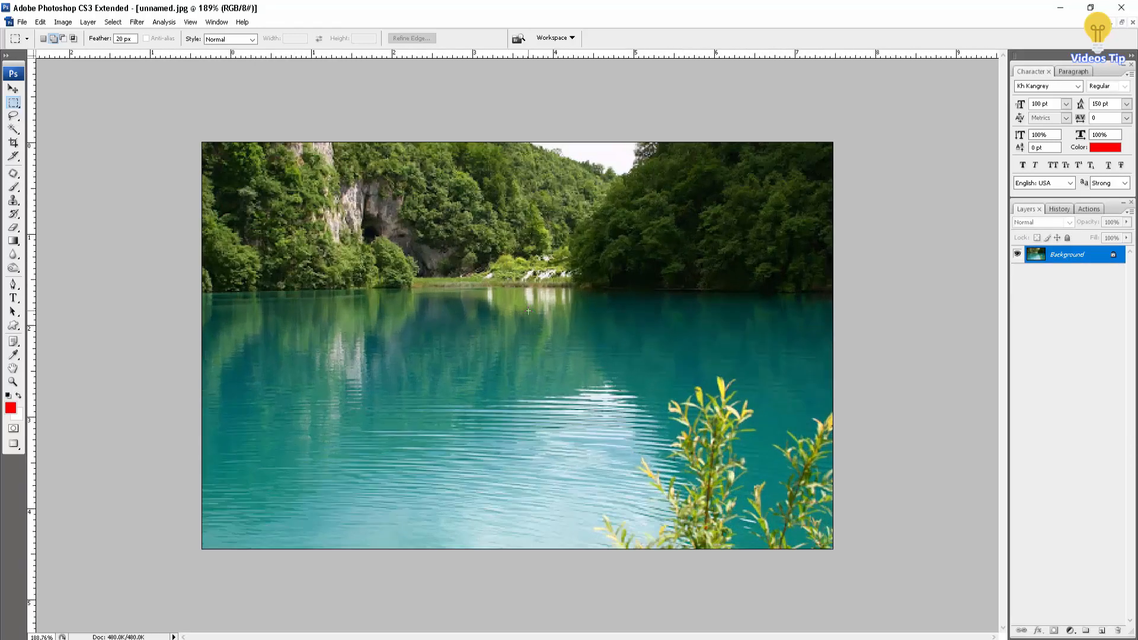
scroll(528, 310, "down", 1)
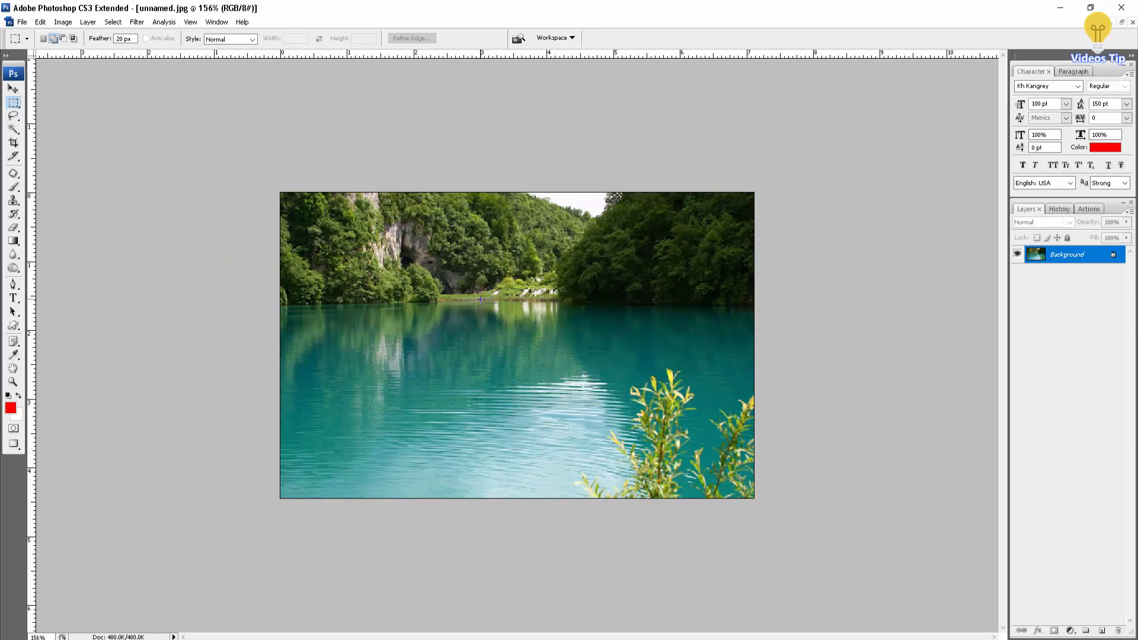
key("f")
key("f")
key("f")
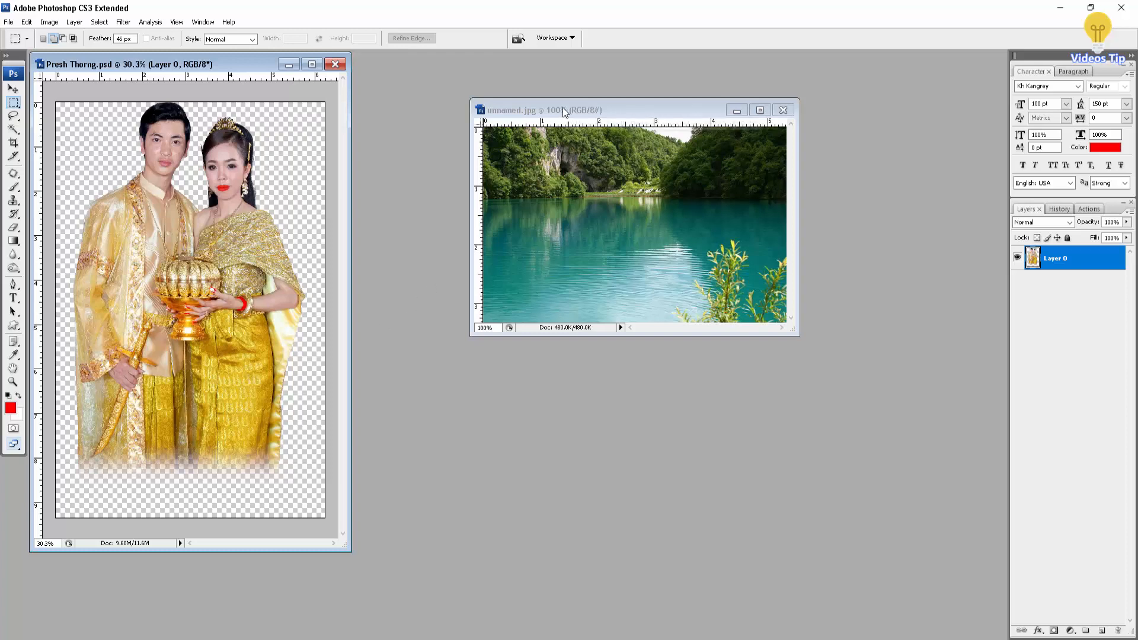
left_click_drag(565, 112, 520, 161)
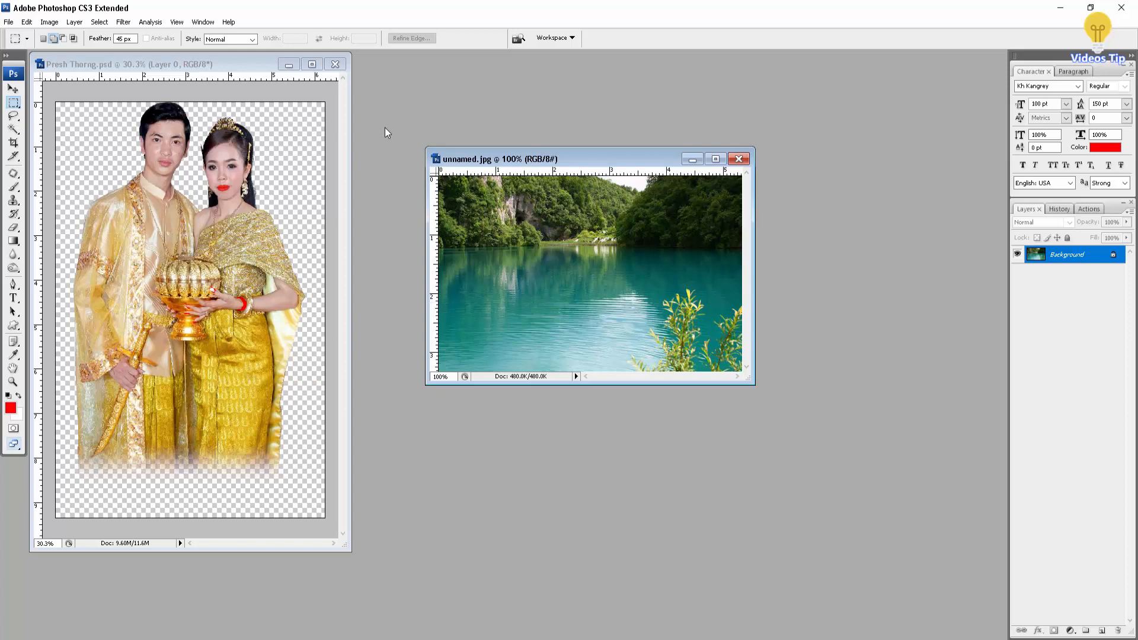
left_click(233, 70)
left_click_drag(232, 71, 290, 71)
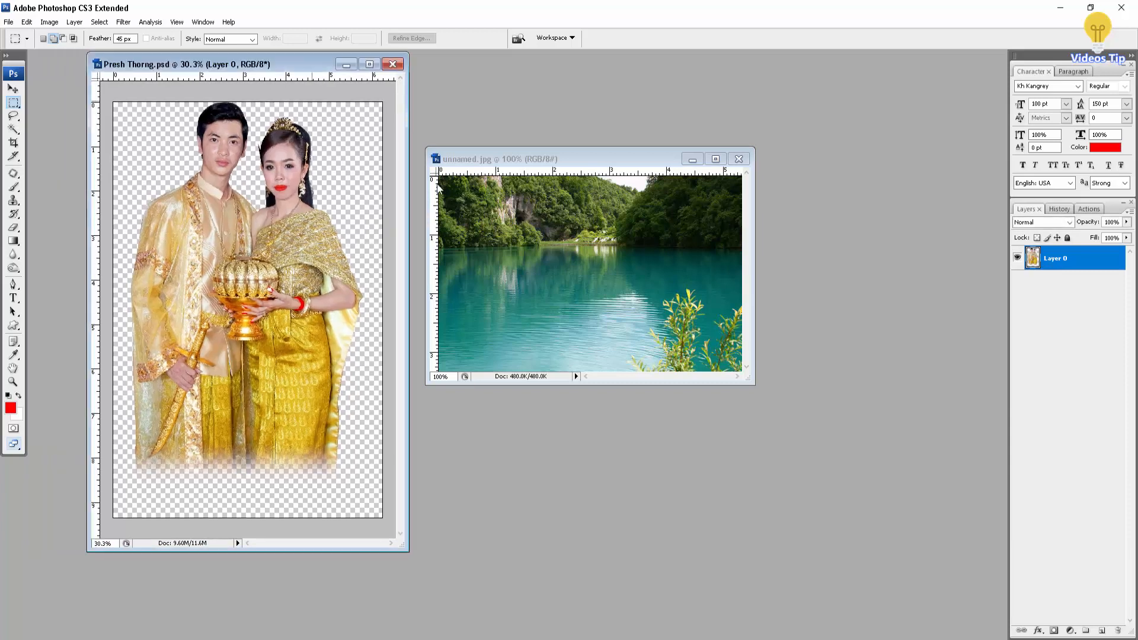
key("v")
left_click(548, 250)
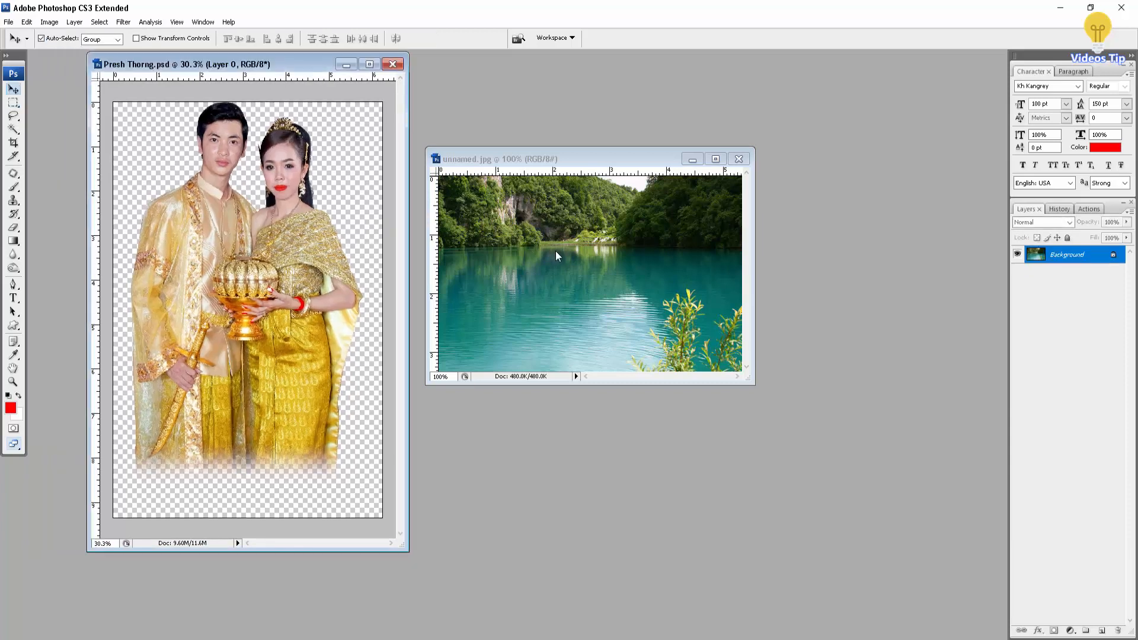
double_click(1105, 254)
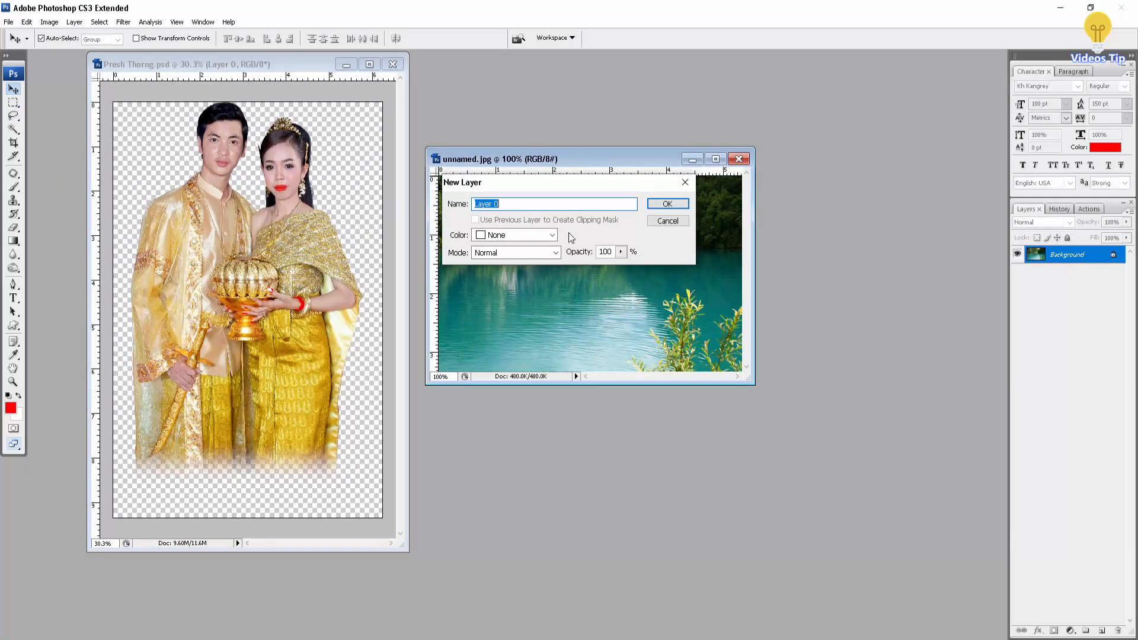
left_click(672, 203)
left_click_drag(633, 257, 247, 290)
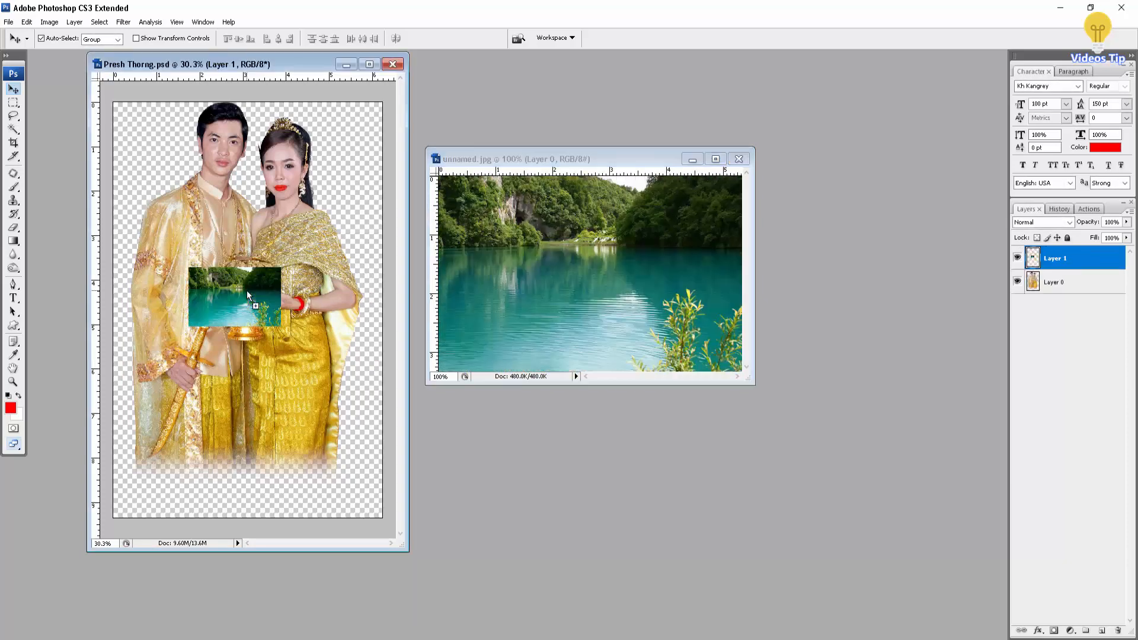
key("ctrl+plus")
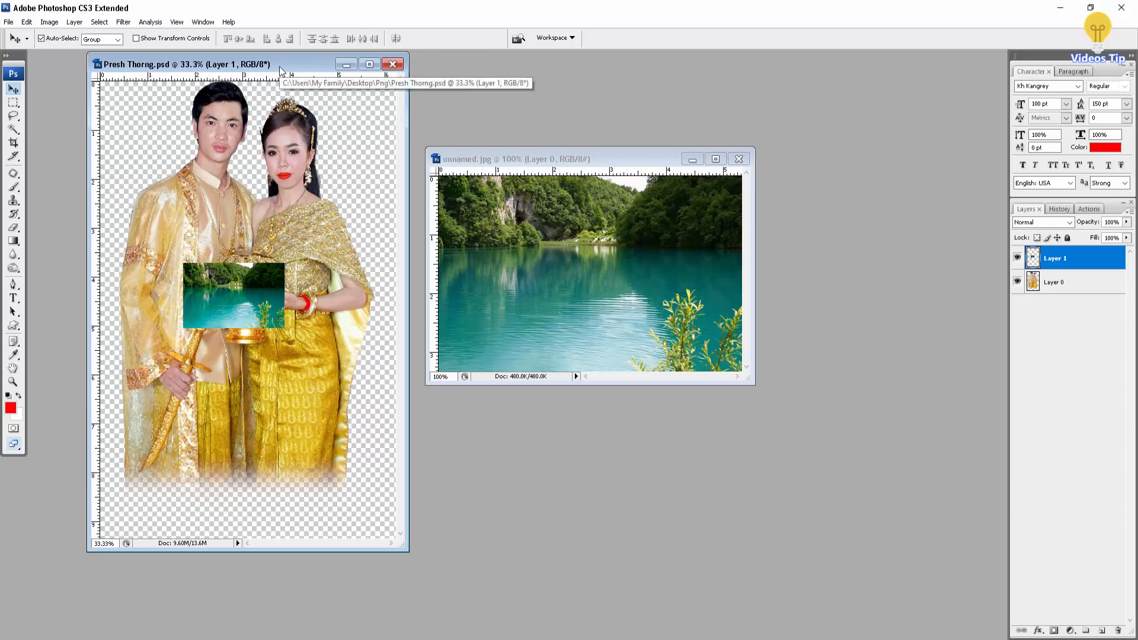
Drag the couple slightly right and down, then return to floating windows.
left_click_drag(280, 67, 527, 70)
scroll(532, 255, "down", 4)
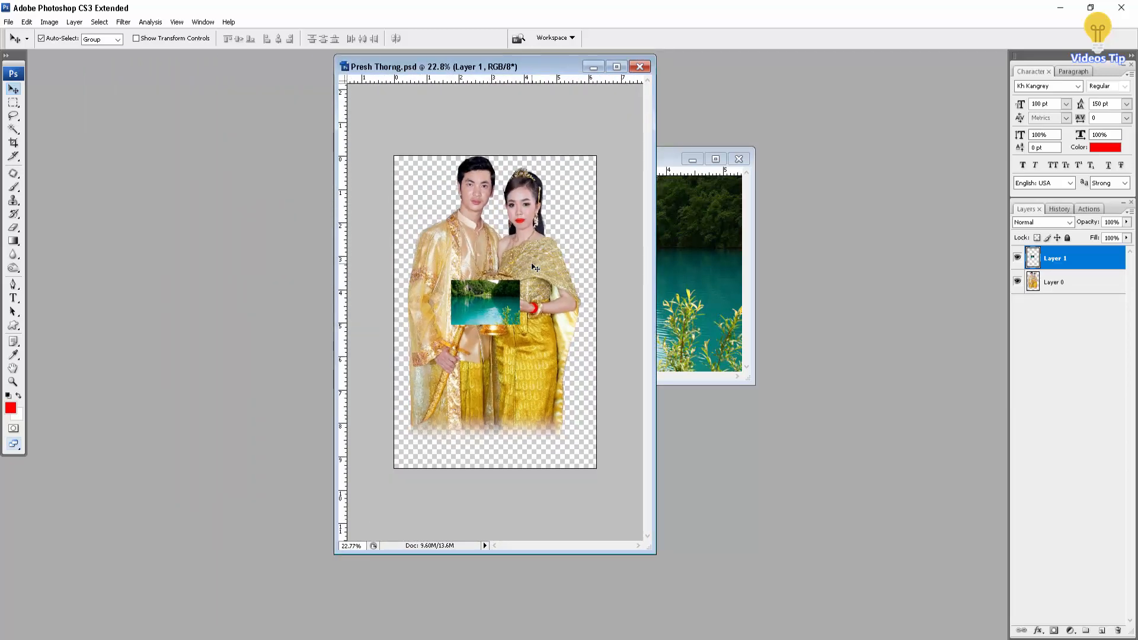
scroll(532, 268, "down", 1)
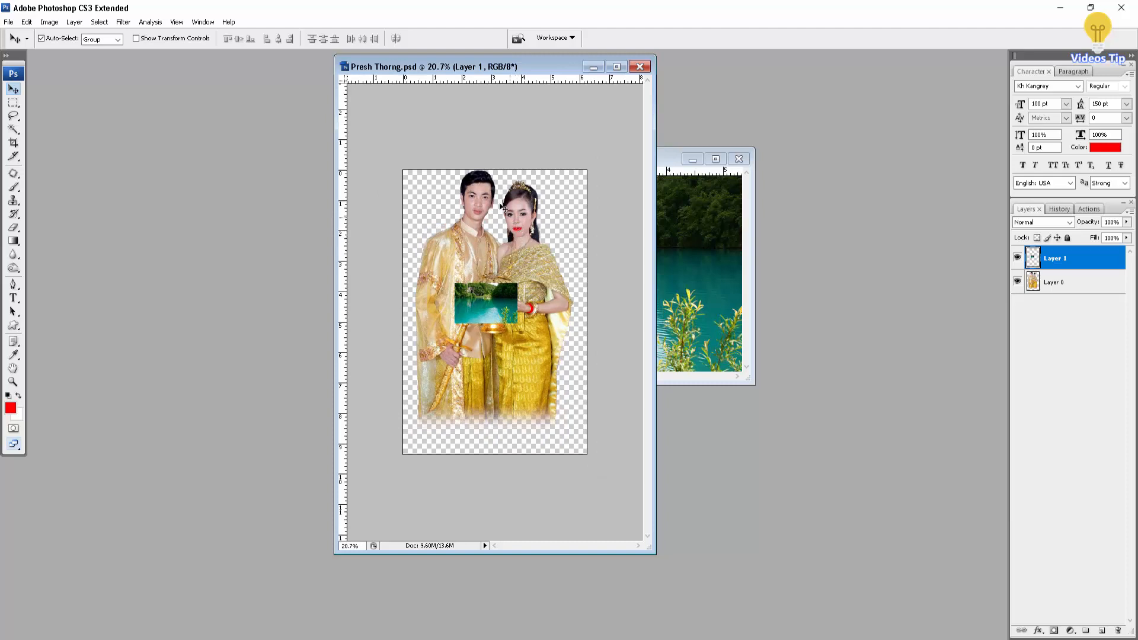
left_click_drag(478, 195, 486, 208)
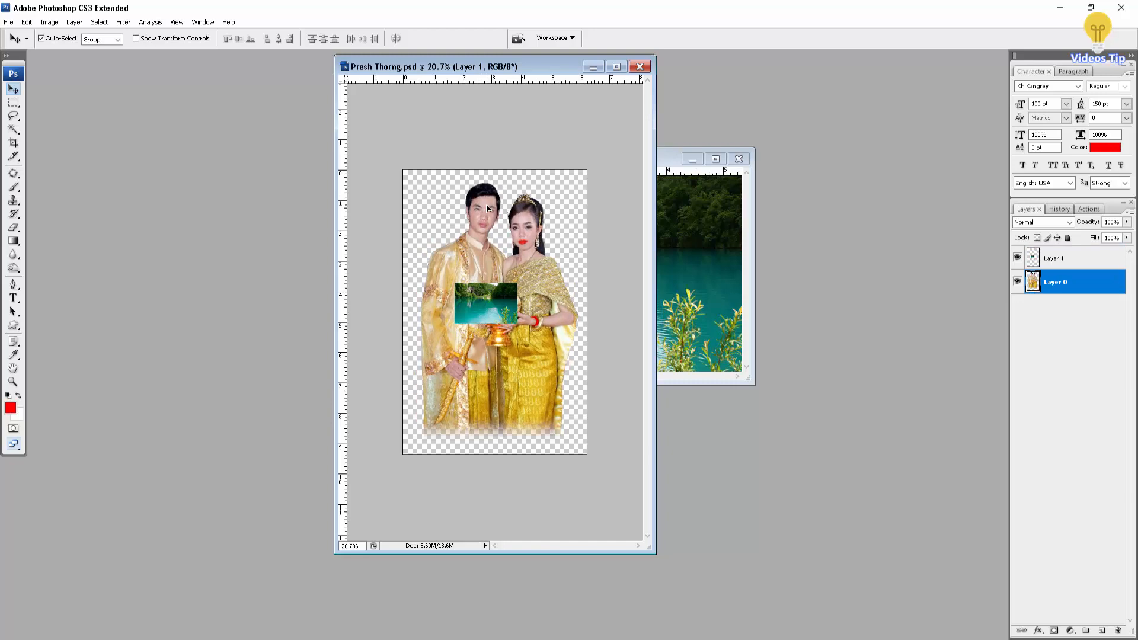
left_click(617, 67)
scroll(544, 283, "up", 4)
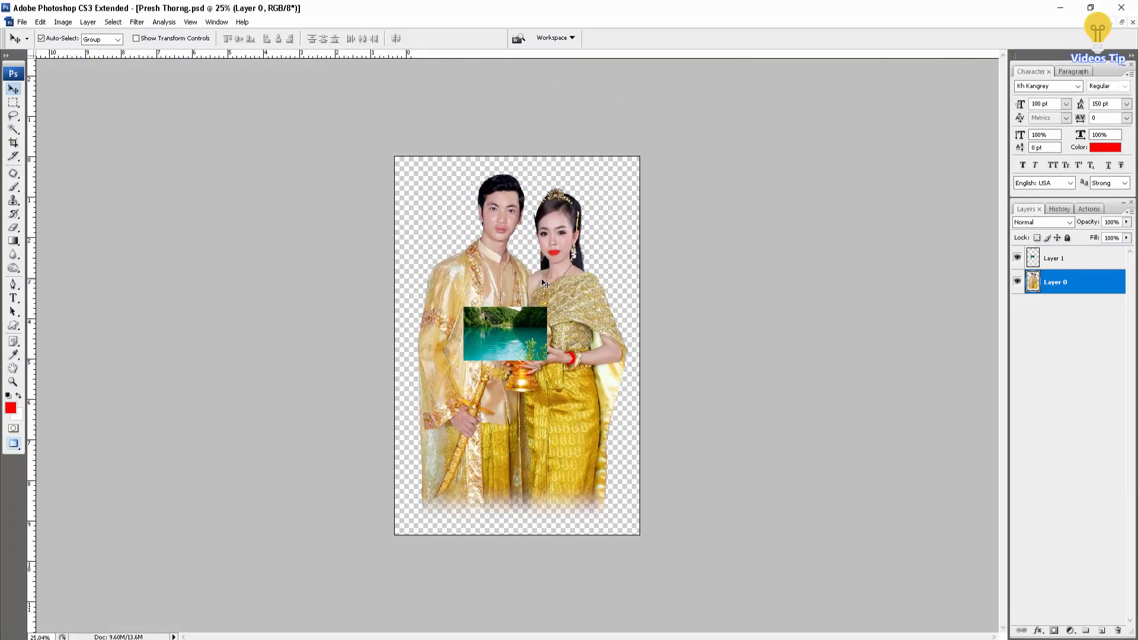
scroll(513, 280, "down", 3)
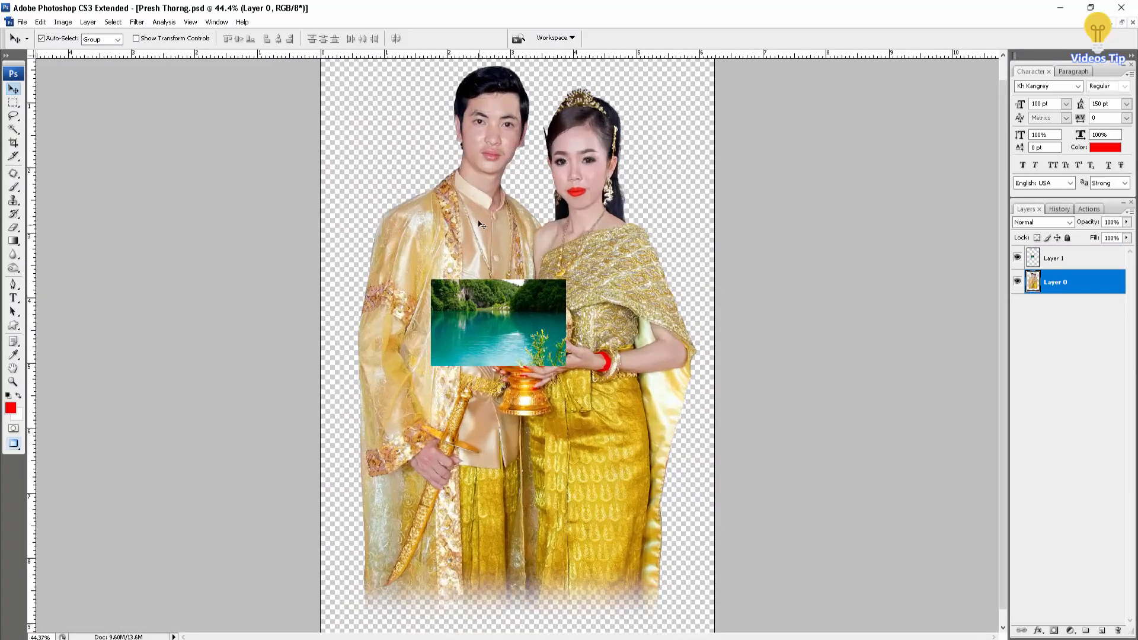
key("f")
key("f")
key("f")
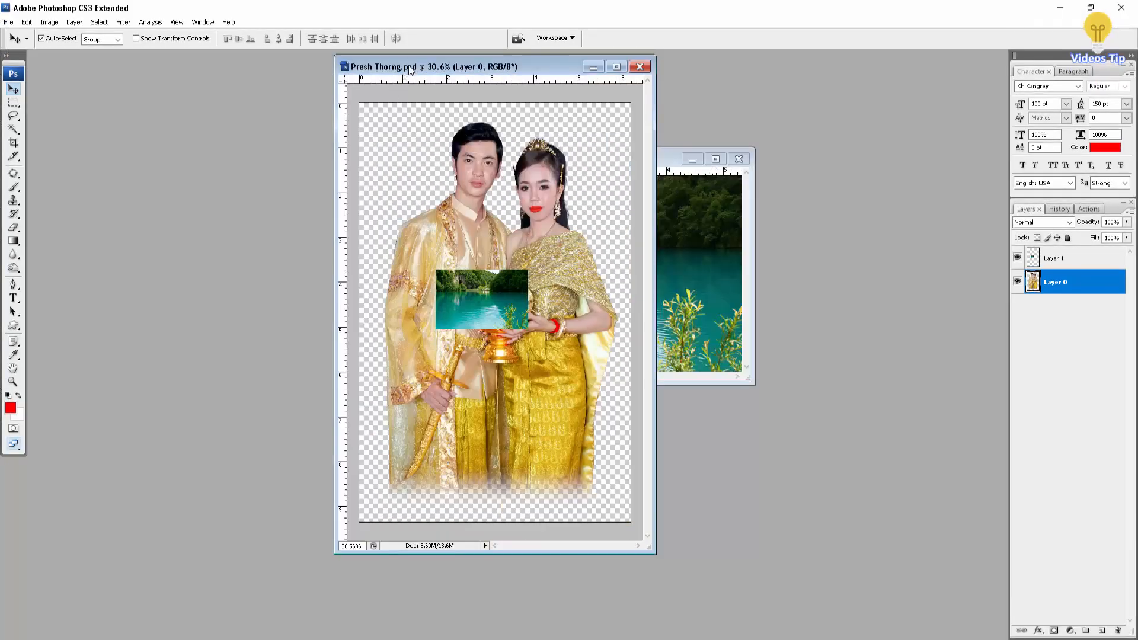
Set the Presh Thorng.psd canvas to 18 × 12.5 cm and accept the clipping.
right_click(409, 67)
left_click(411, 102)
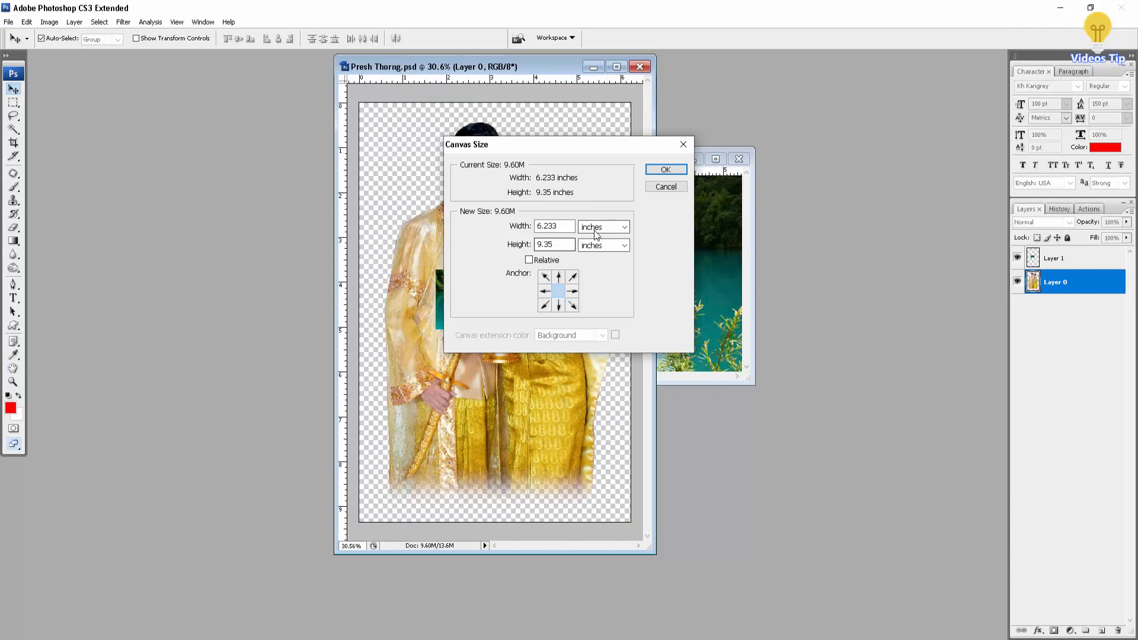
left_click(594, 230)
left_click(597, 265)
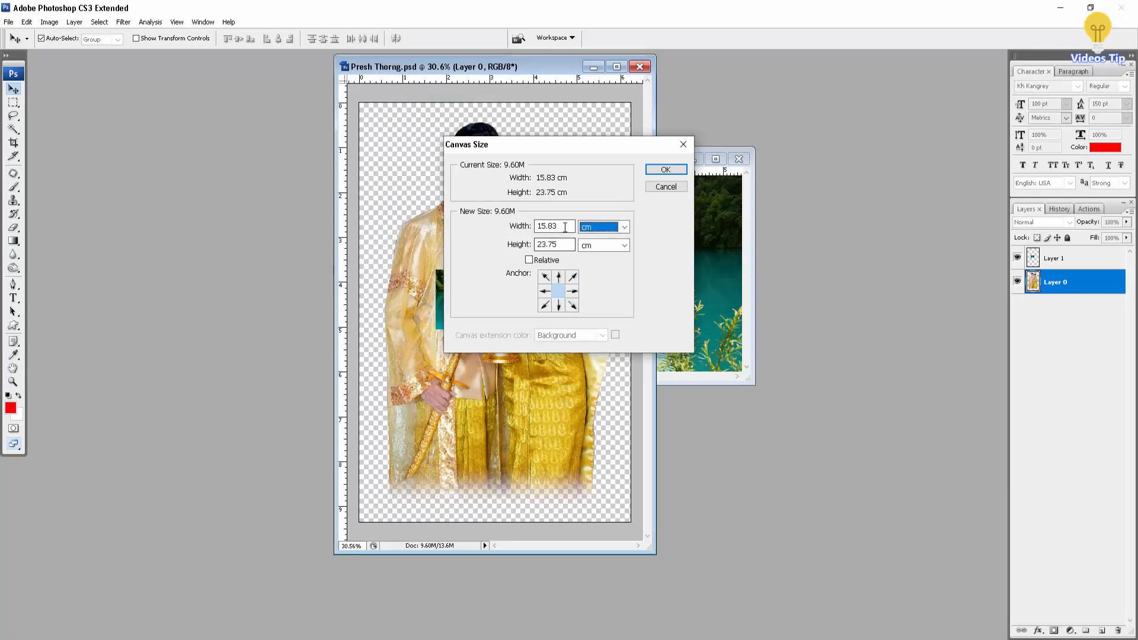
double_click(536, 227)
type("18")
double_click(562, 244)
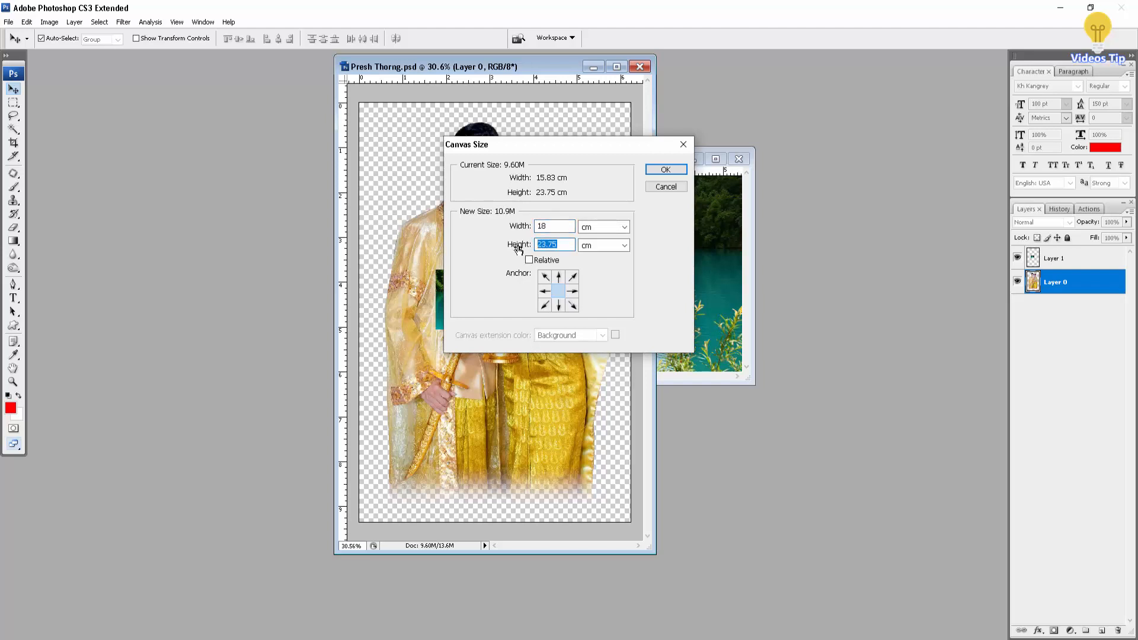
type("12.5")
key("Return")
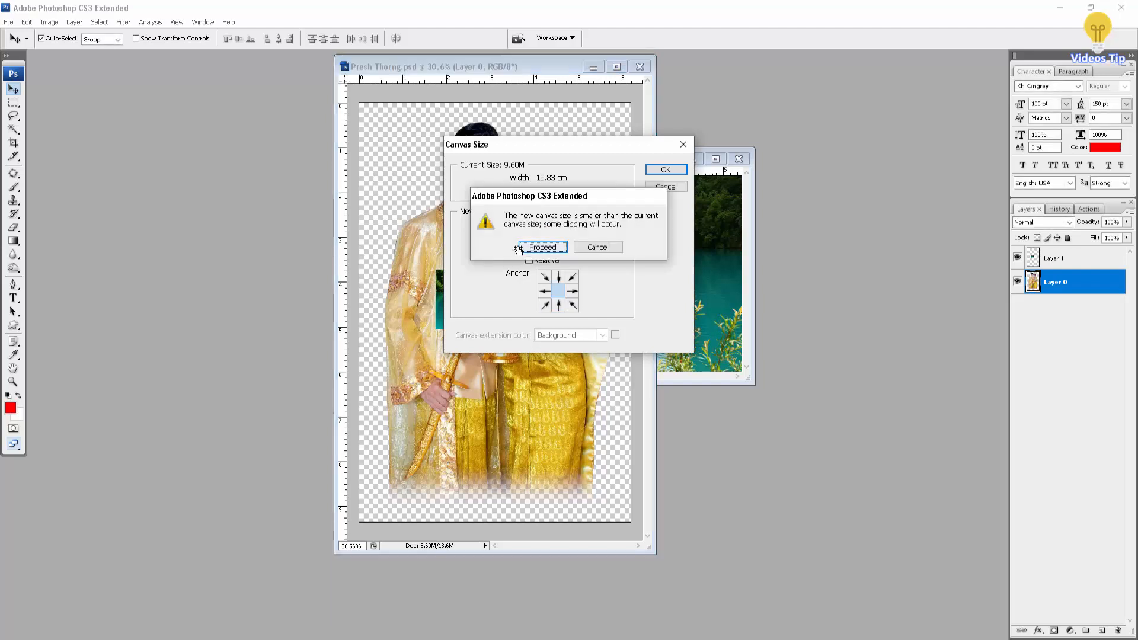
key("Return")
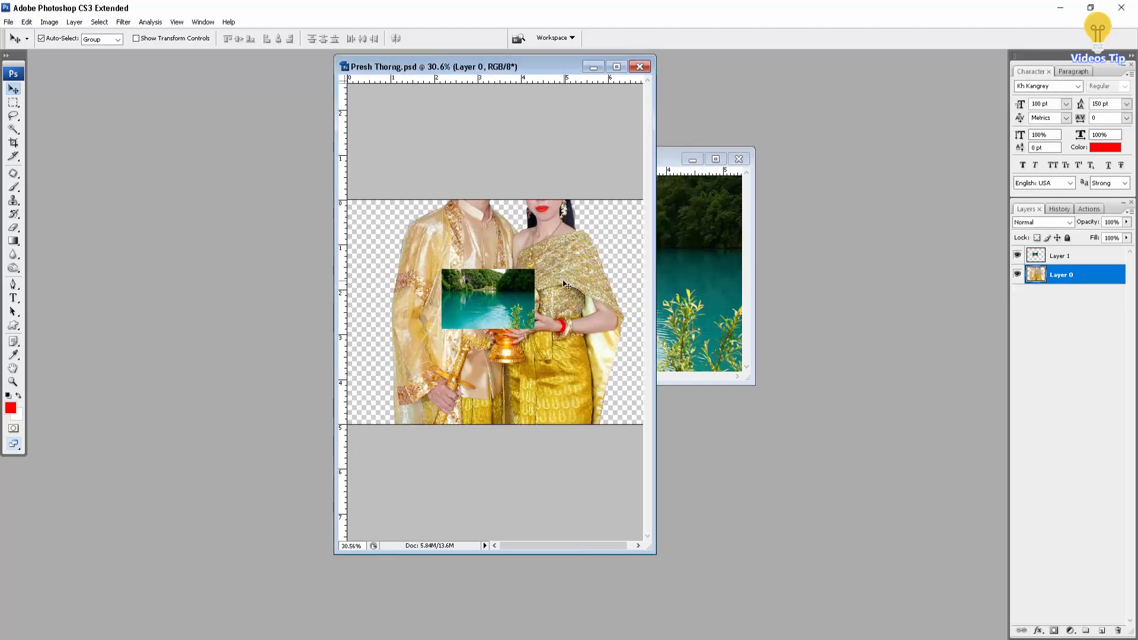
Shrink the couple to about 40% and centre them on the canvas.
left_click(616, 67)
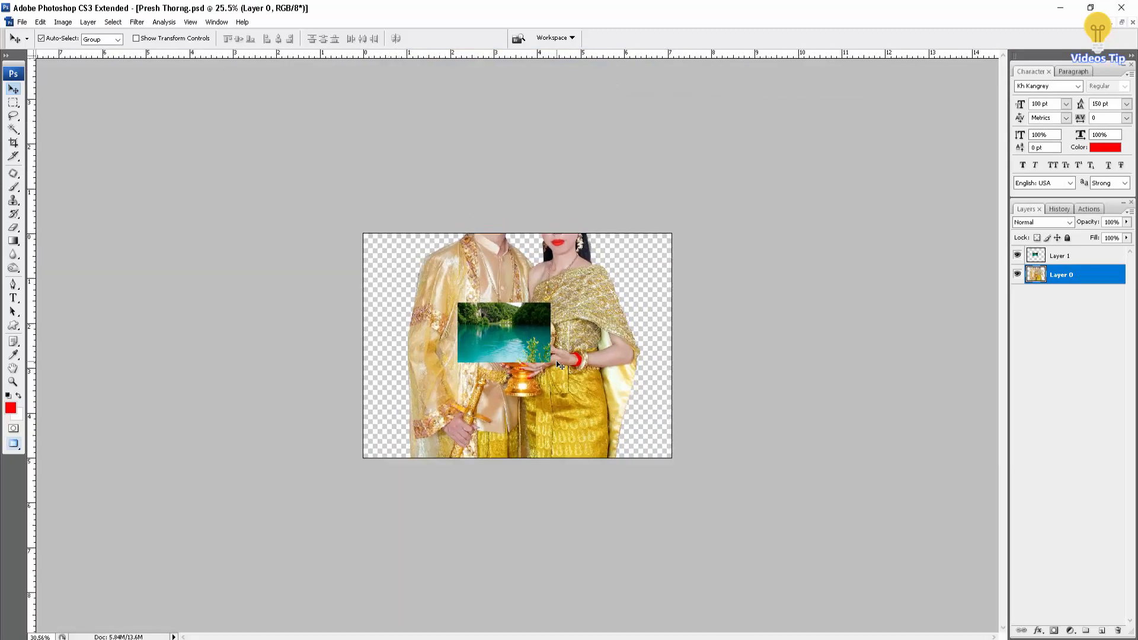
scroll(538, 254, "down", 1)
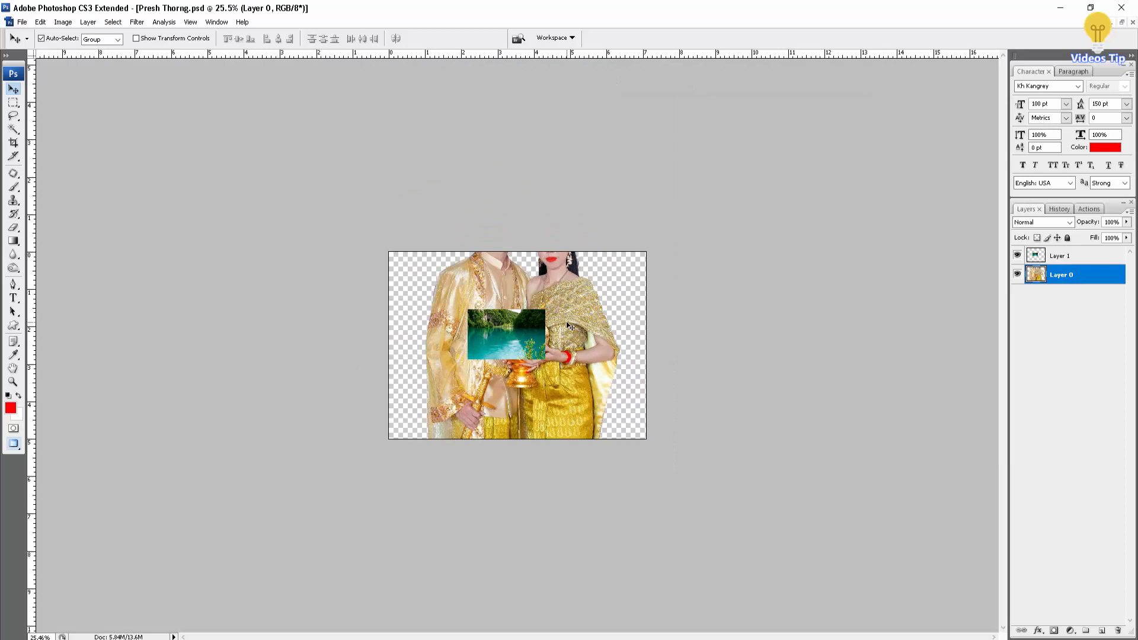
key("ctrl+t")
left_click_drag(621, 511, 486, 327)
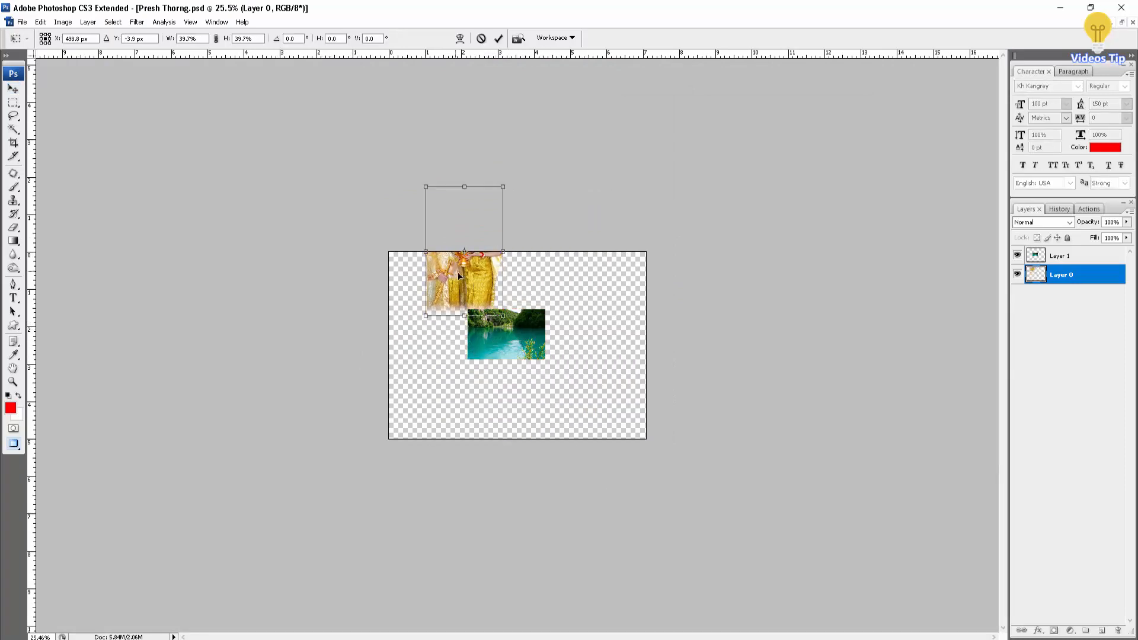
left_click_drag(457, 274, 510, 375)
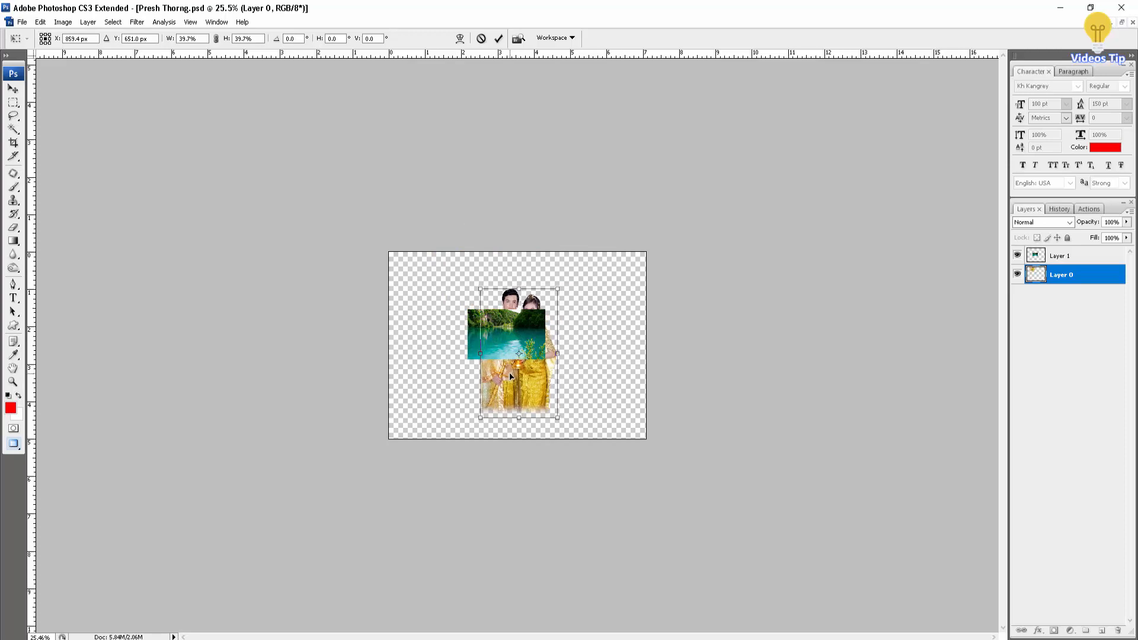
key("Return")
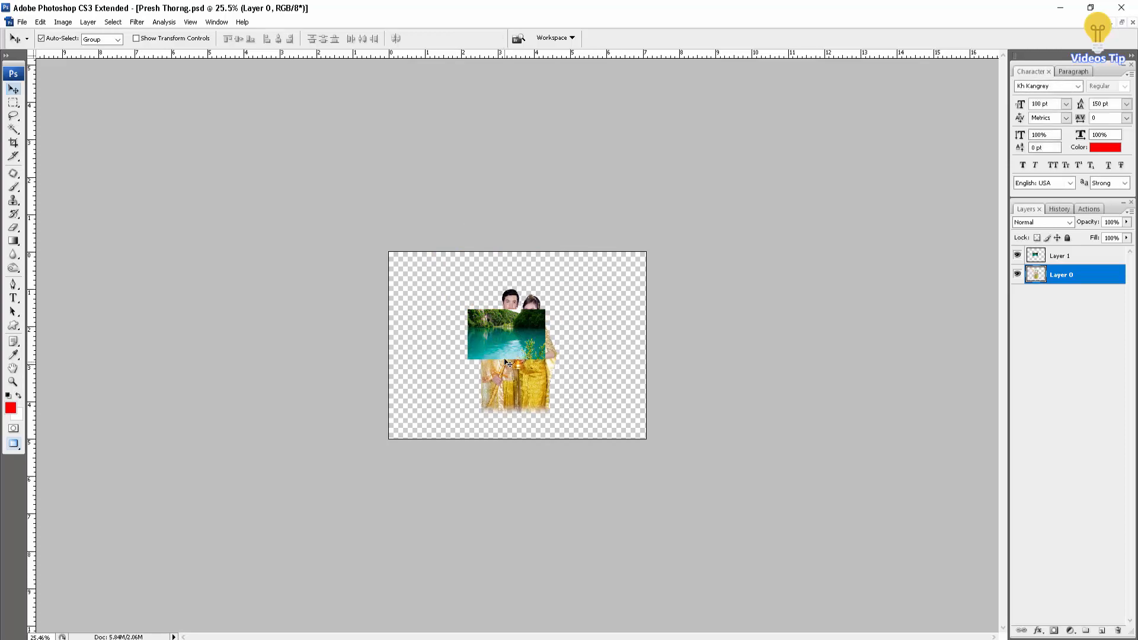
Scale the lake layer up to 394% so it covers the whole canvas.
left_click(508, 339)
key("ctrl+t")
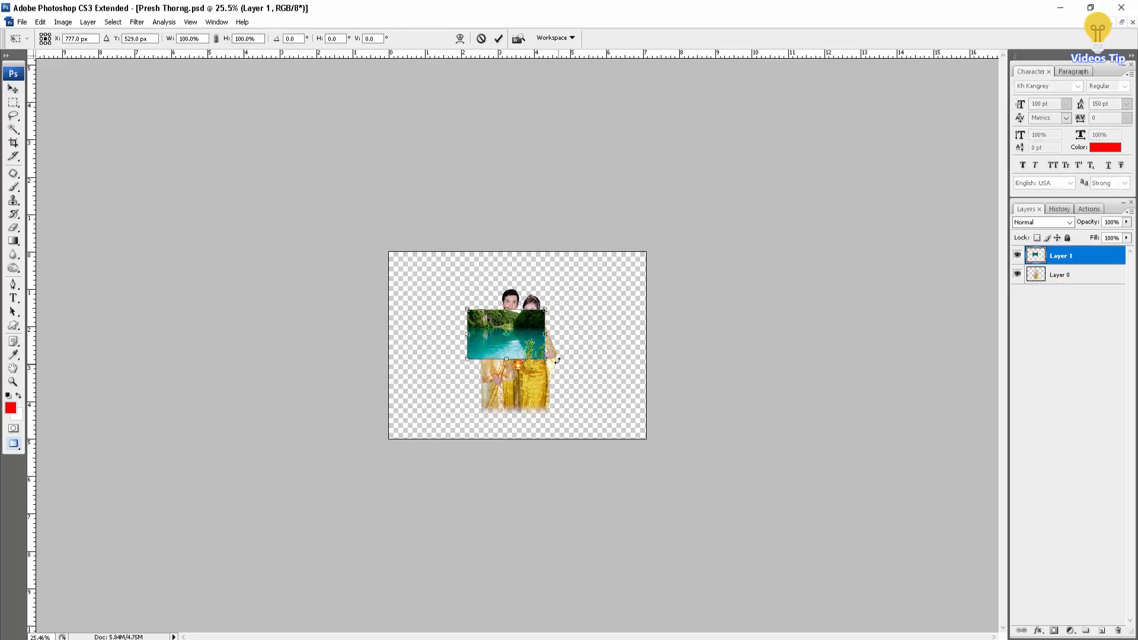
left_click_drag(545, 359, 662, 439)
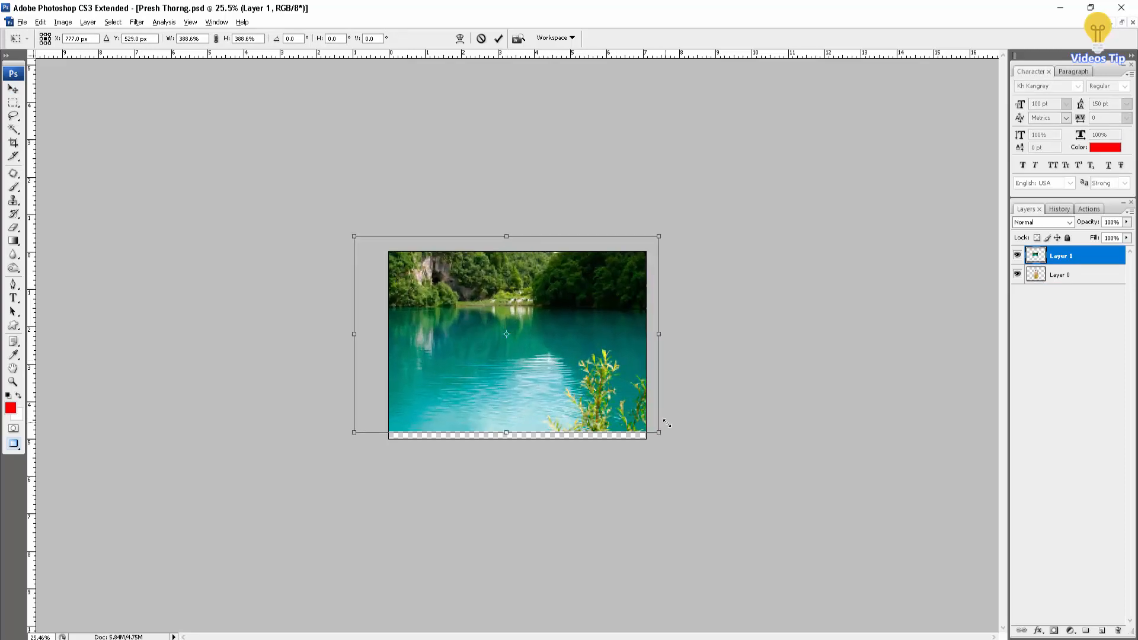
left_click_drag(603, 398, 605, 397)
key("Return")
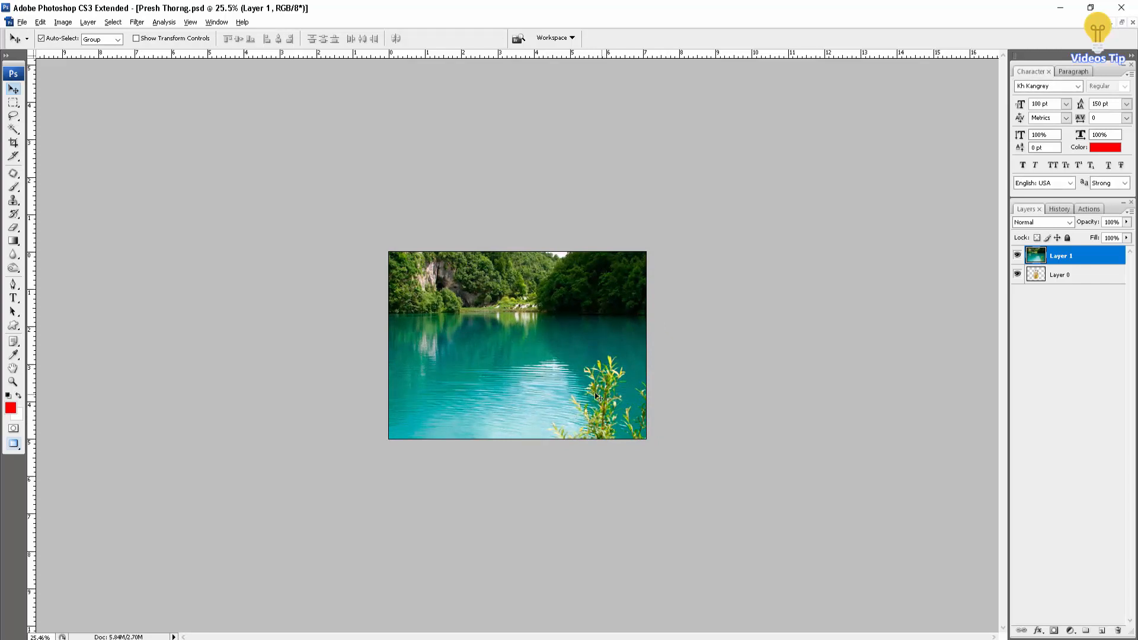
Send the lake layer behind the gold couple and enlarge the couple to about 134%.
key("ctrl+bracketleft")
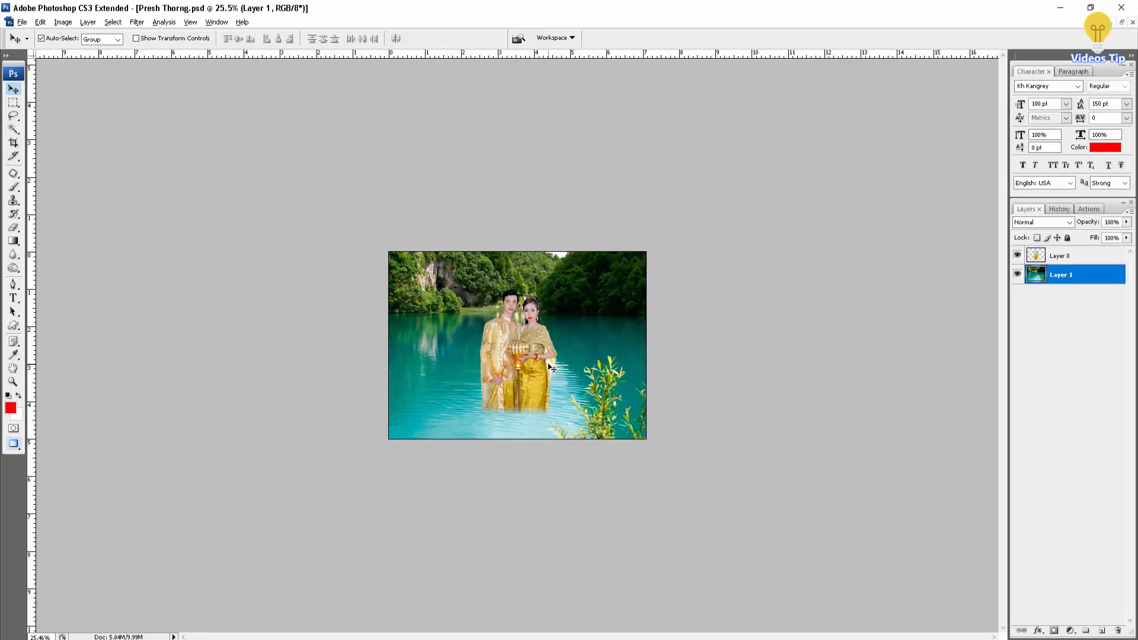
left_click(523, 364)
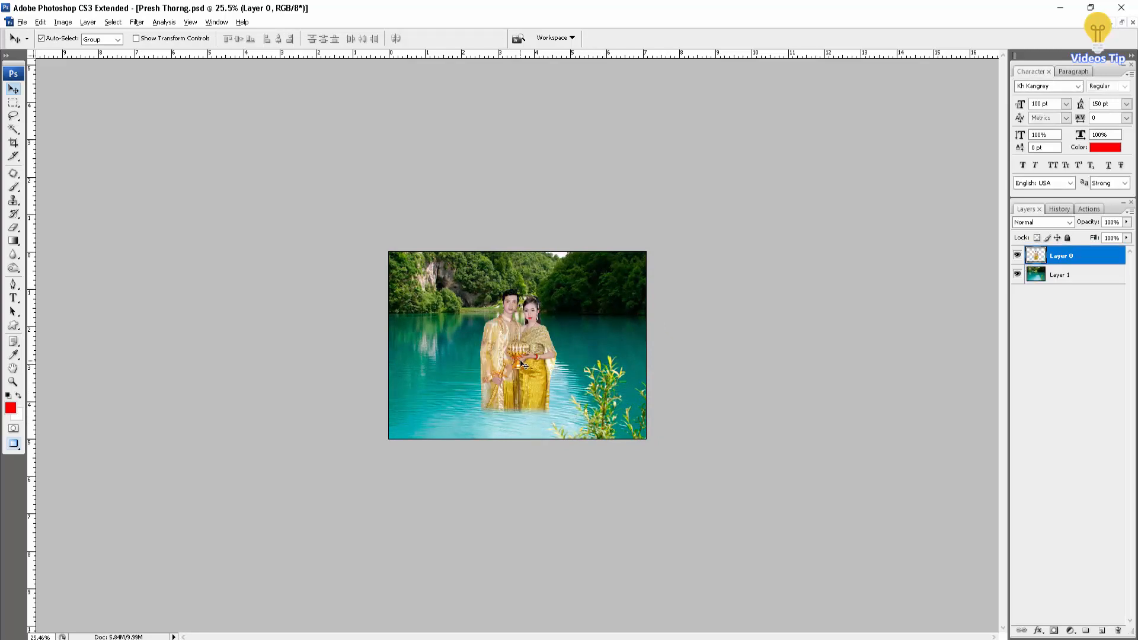
key("ctrl+t")
left_click_drag(560, 419, 574, 436)
left_click_drag(537, 389, 534, 377)
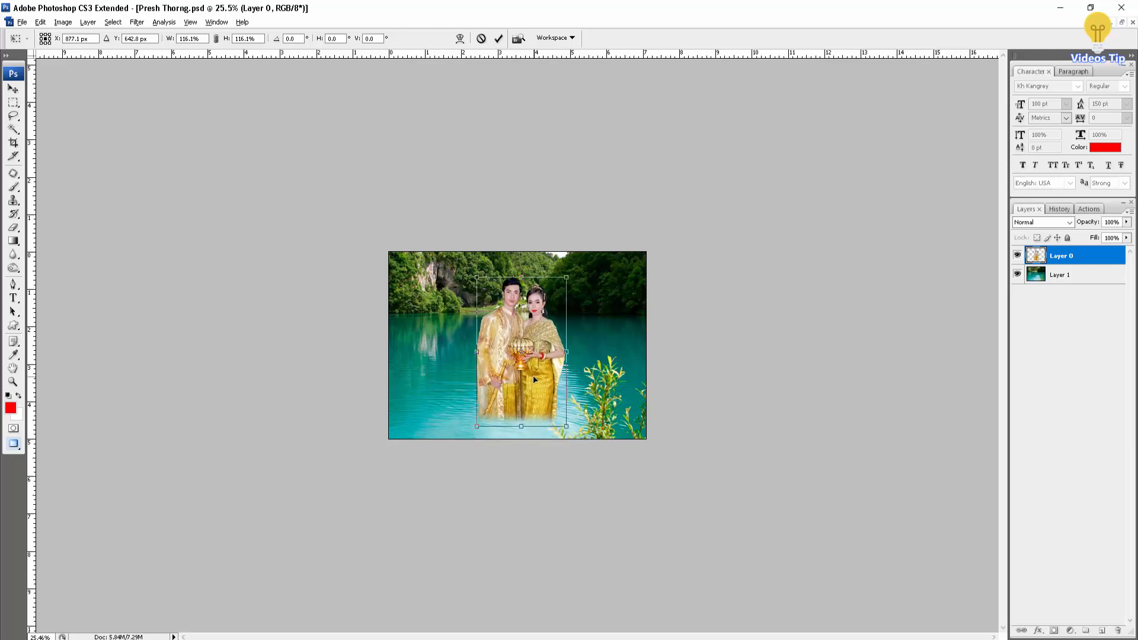
left_click_drag(477, 277, 454, 261)
key("Return")
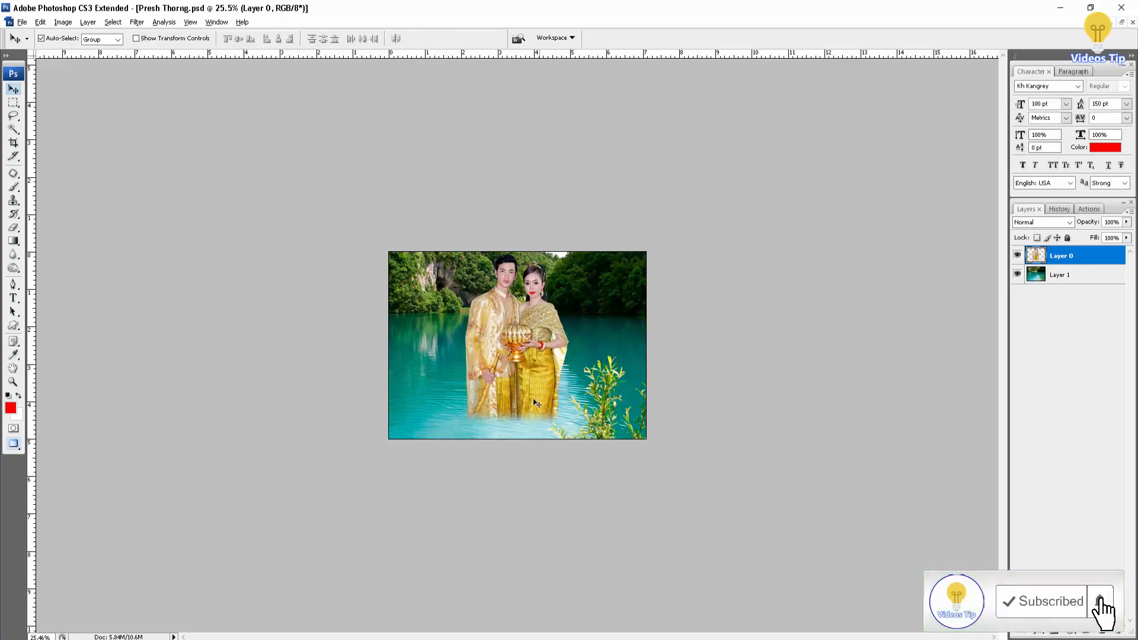
Open _MG_9689.psd from the Png folder in Photoshop.
scroll(534, 402, "up", 5)
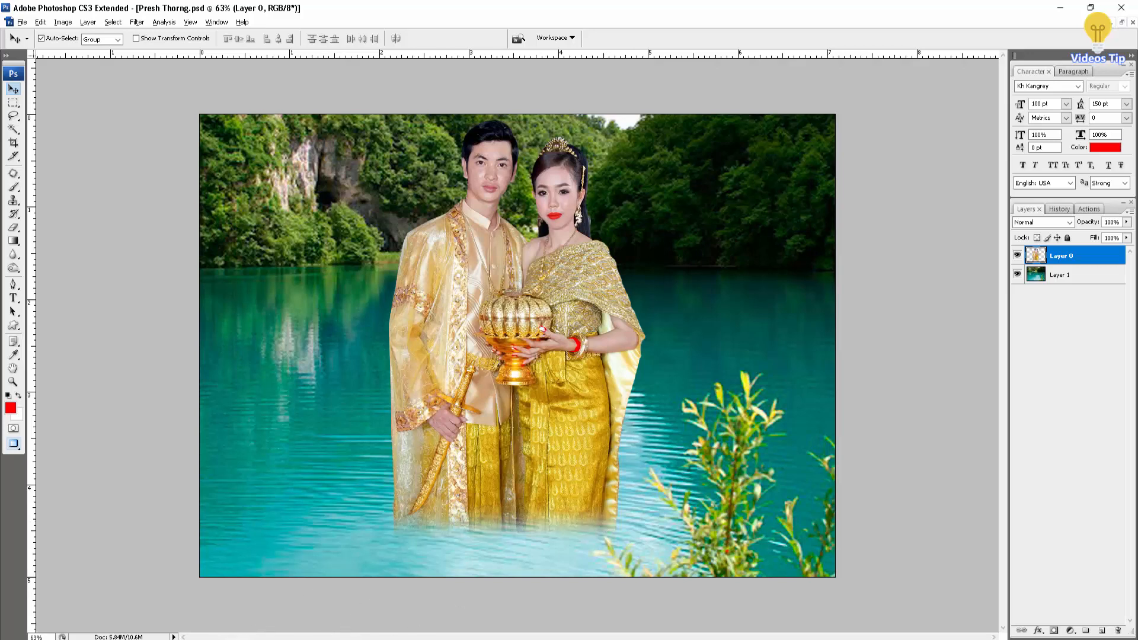
left_click(285, 639)
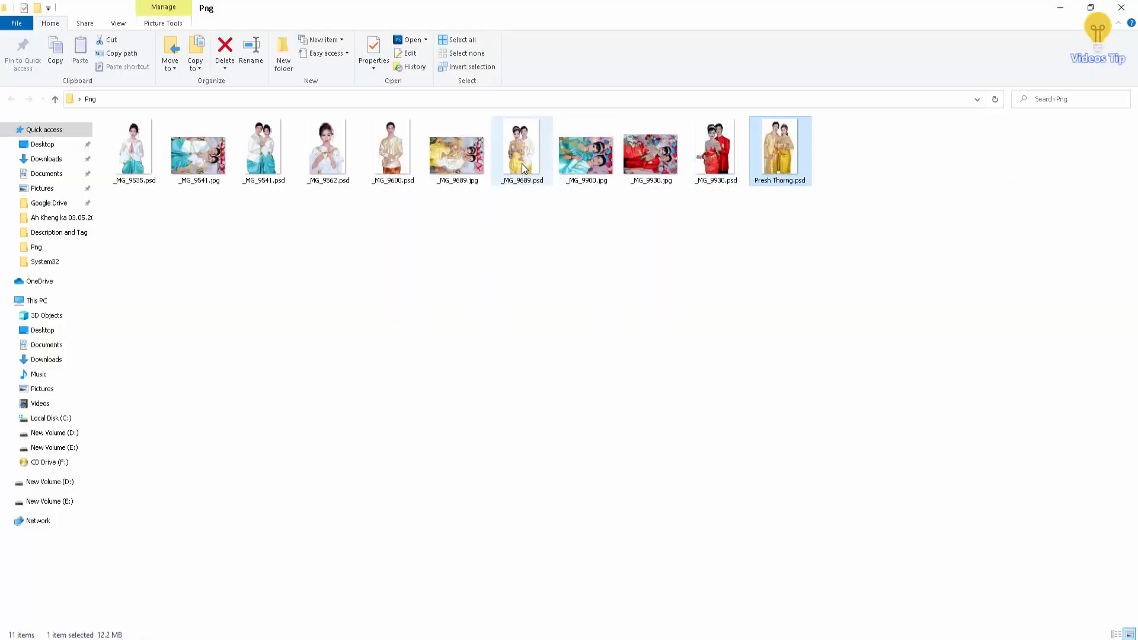
left_click_drag(523, 169, 356, 430)
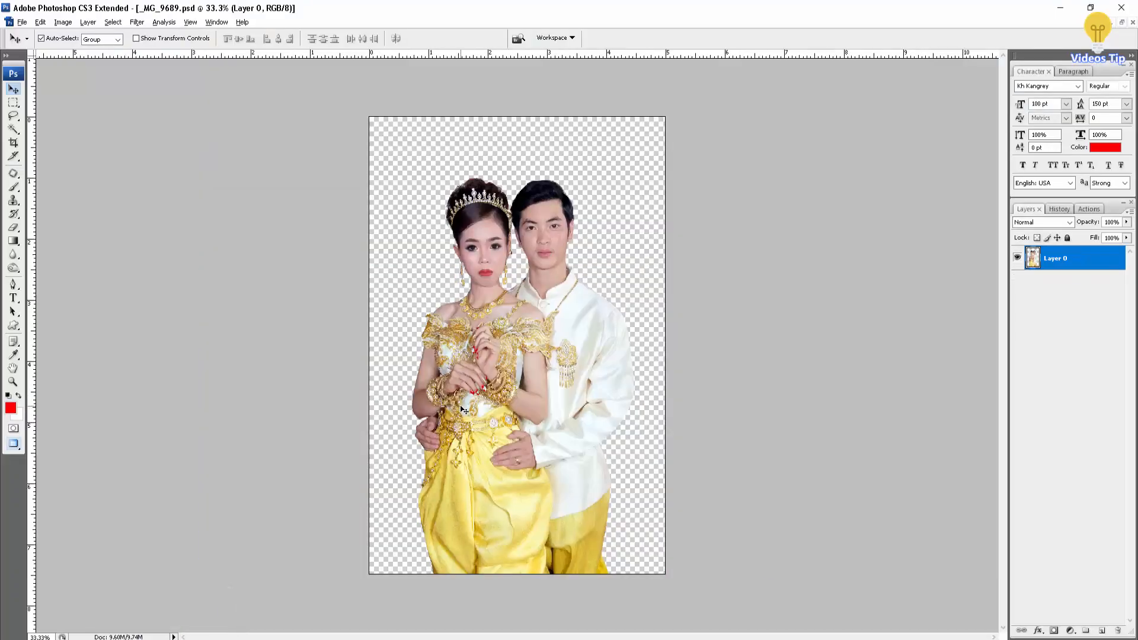
key("f")
key("f")
key("f")
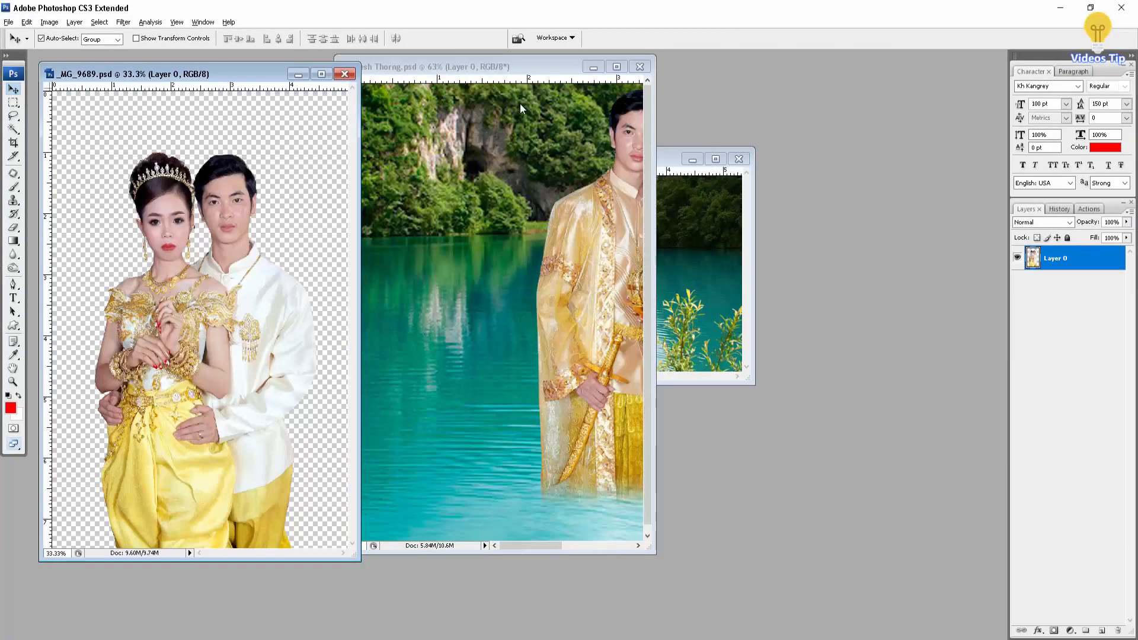
left_click_drag(507, 67, 659, 76)
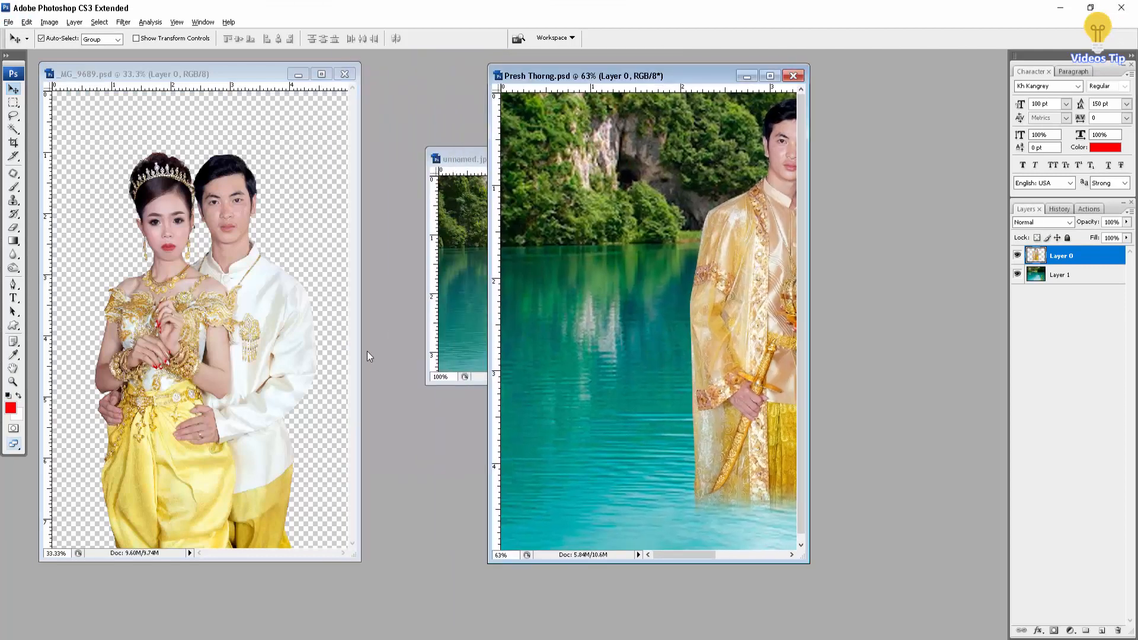
left_click_drag(237, 332, 585, 319)
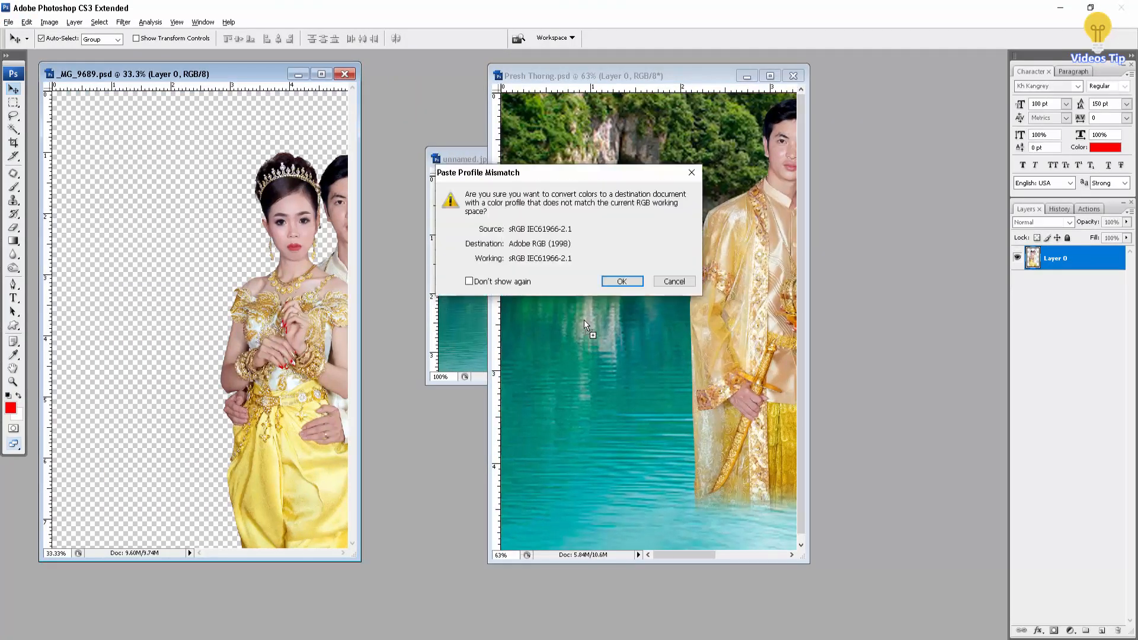
left_click(610, 283)
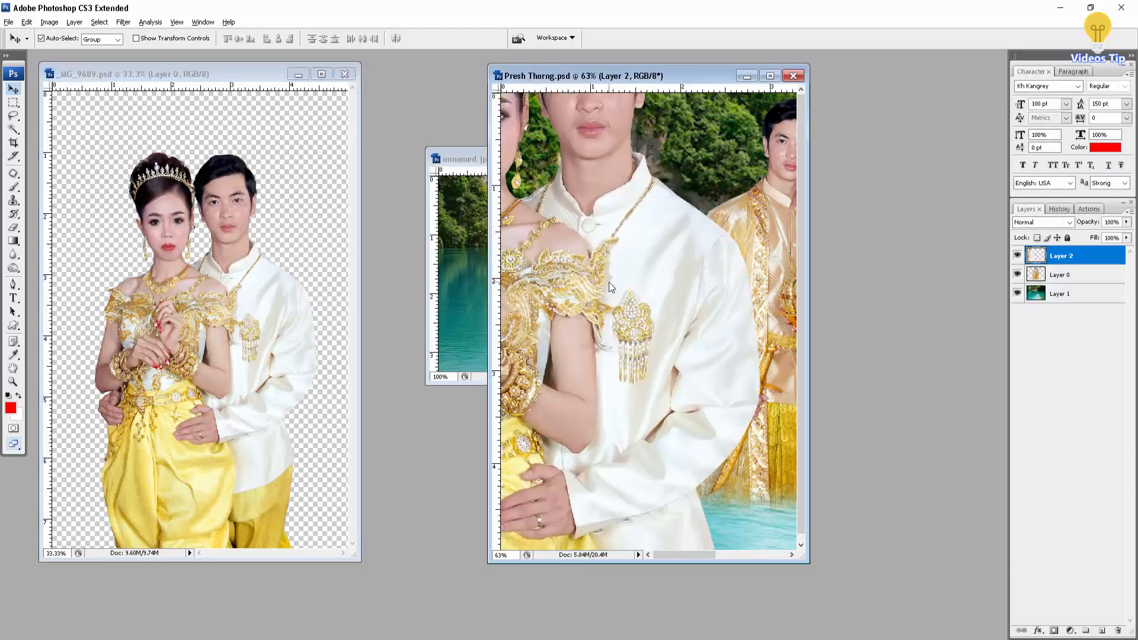
scroll(609, 283, "down", 1)
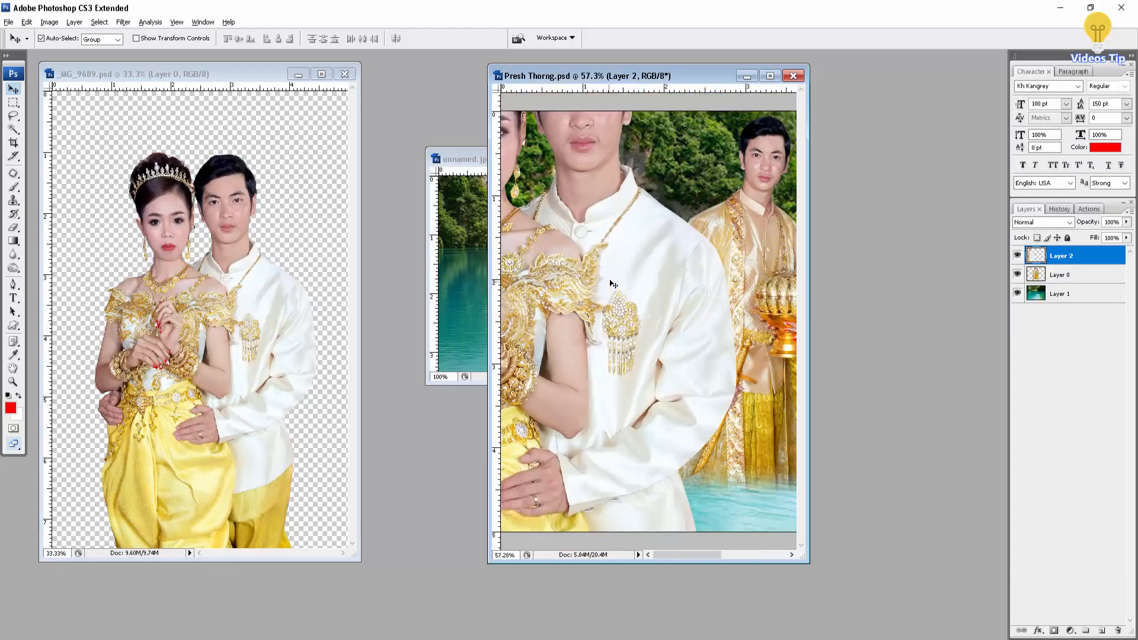
left_click(778, 79)
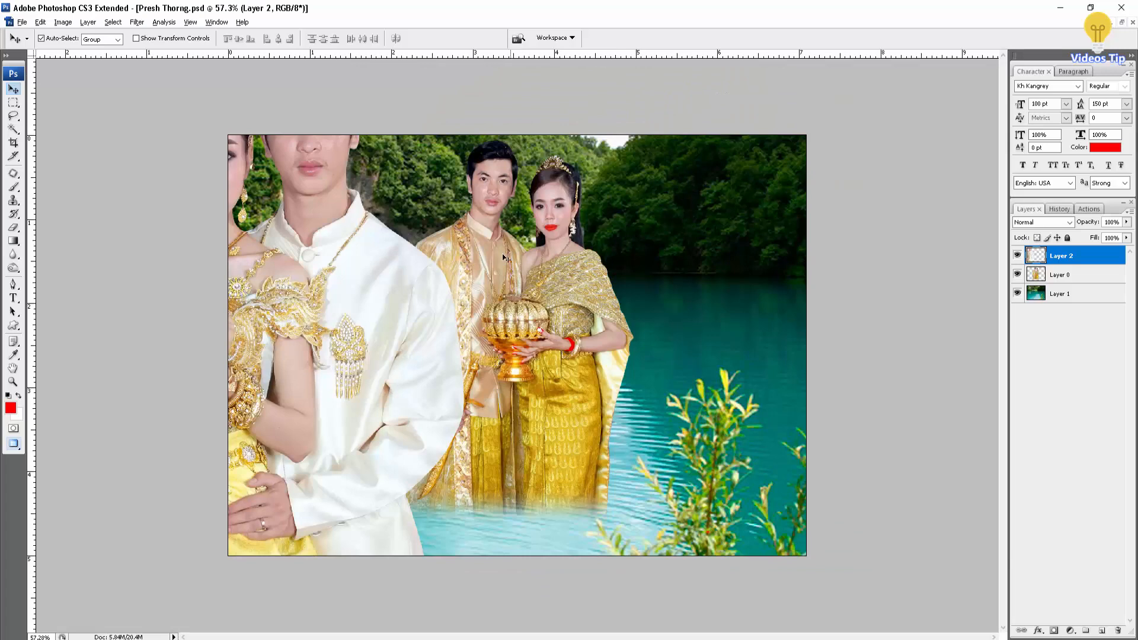
Scale the new couple down to about 55% and place it on the left side.
scroll(480, 335, "down", 2)
left_click_drag(425, 333, 471, 317)
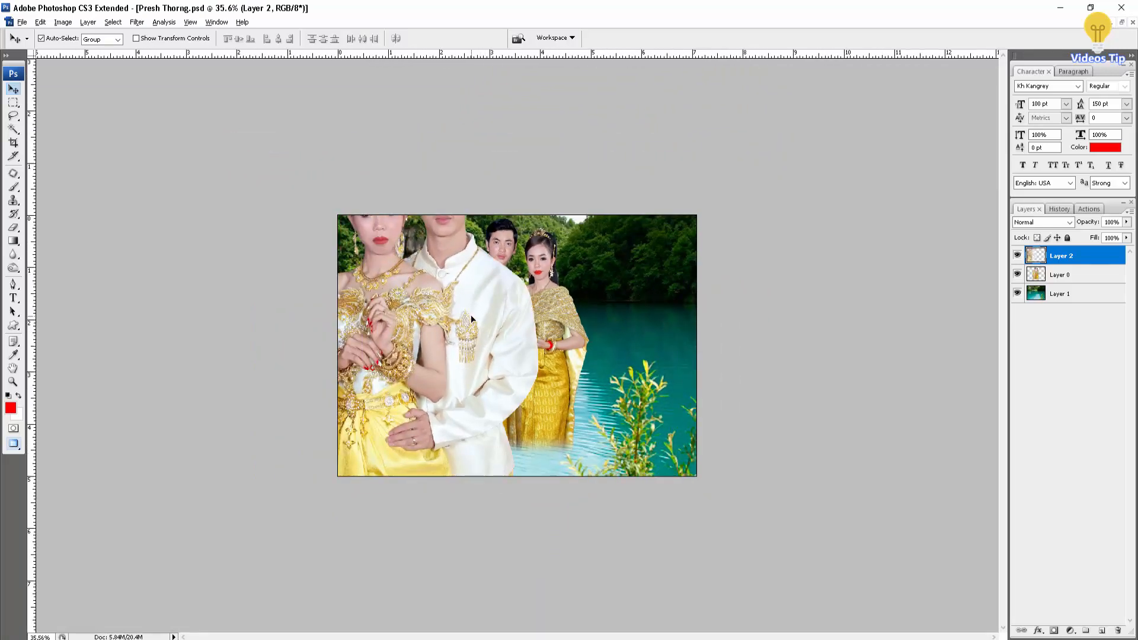
key("ctrl+t")
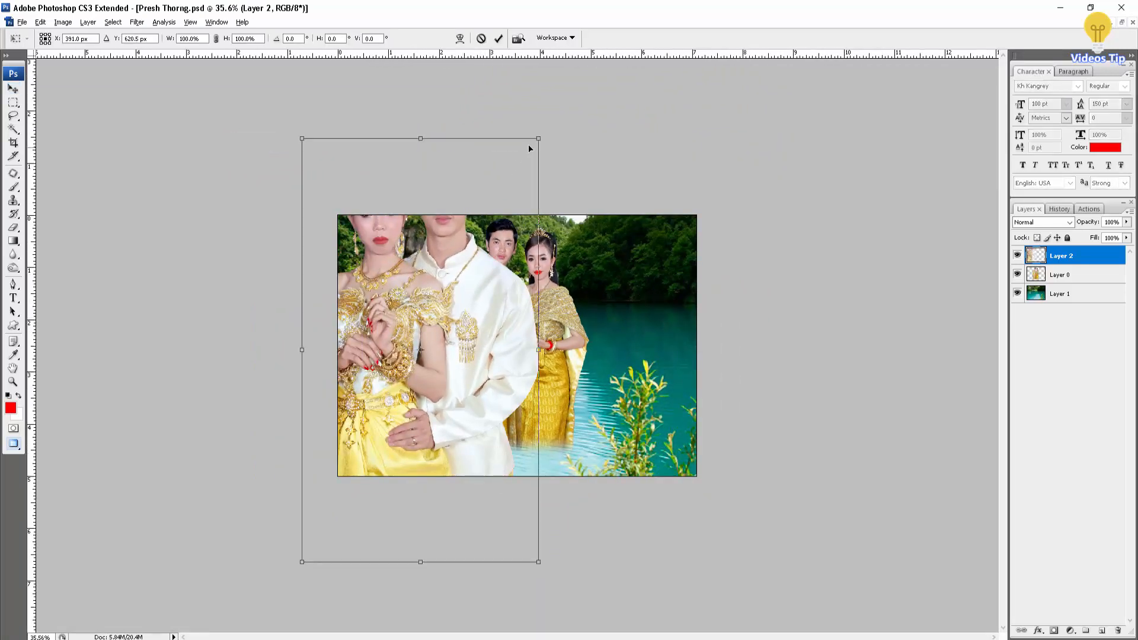
left_click_drag(538, 139, 499, 208)
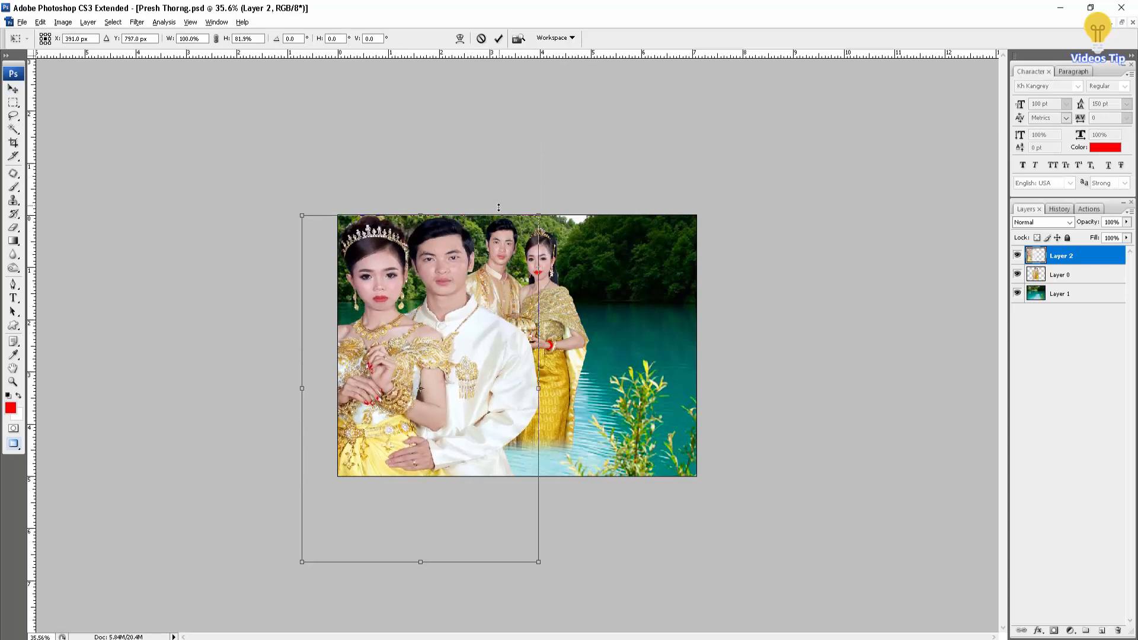
key("ctrl+z")
left_click_drag(539, 138, 432, 326)
left_click_drag(379, 388, 408, 308)
key("Return")
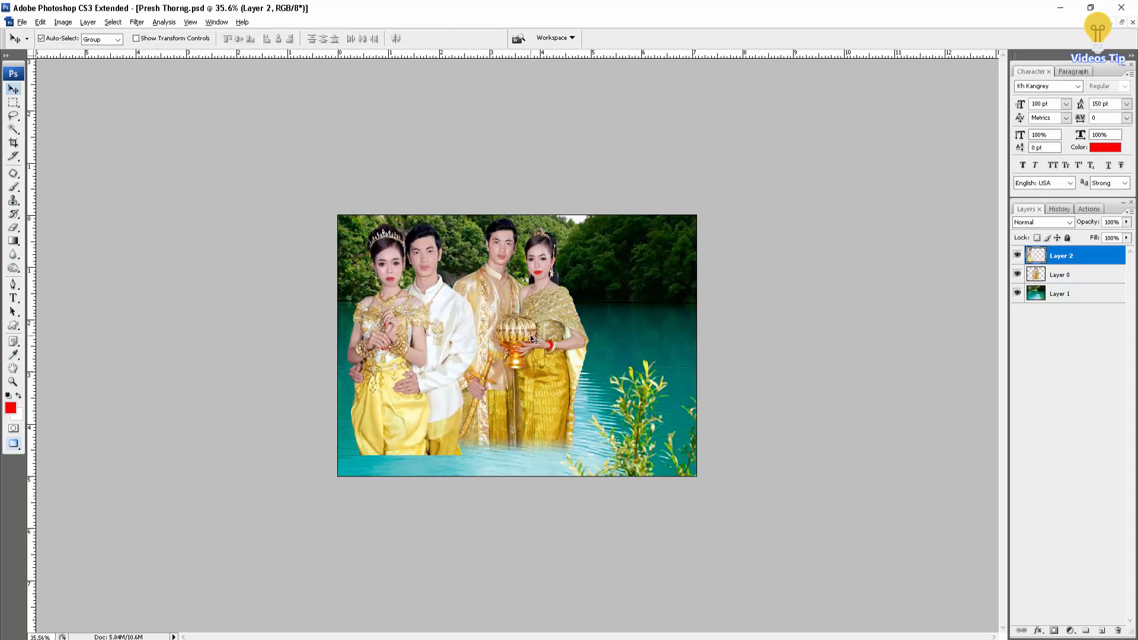
Move the gold couple about 90 px right and nudge the left couple into place.
left_click_drag(491, 359, 544, 359)
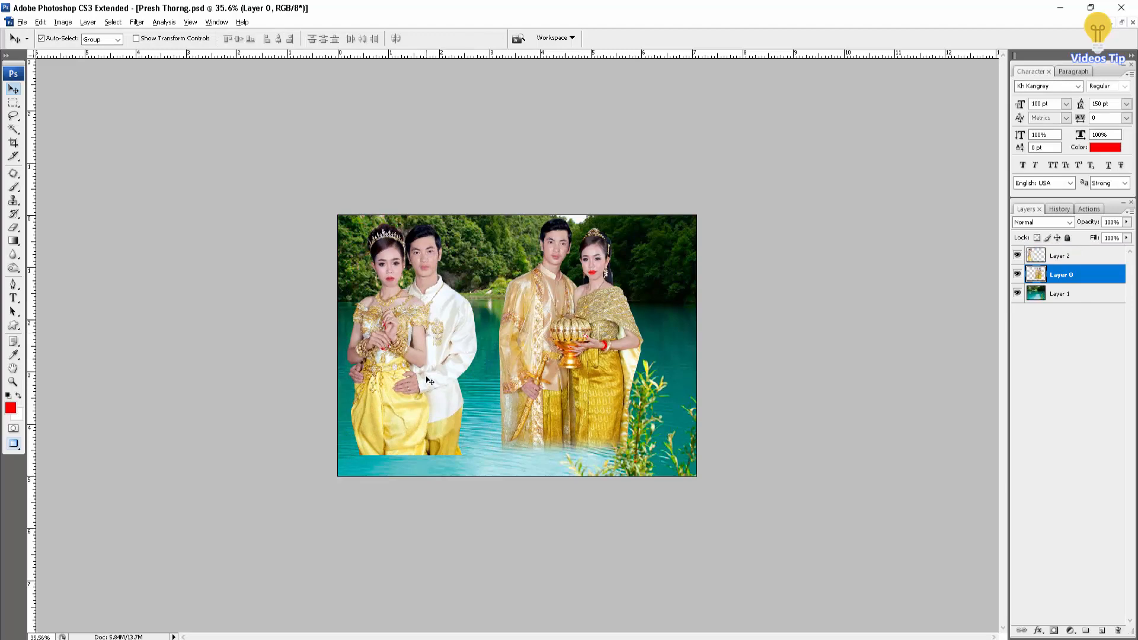
left_click_drag(427, 380, 431, 376)
key("ctrl+plus")
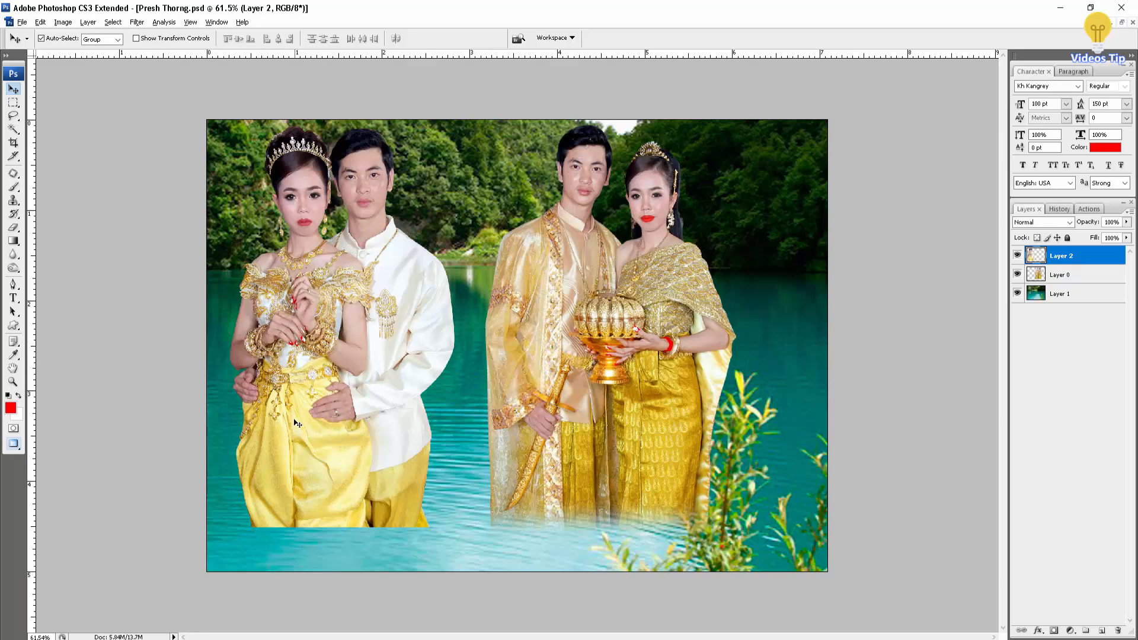
scroll(298, 428, "up", 2)
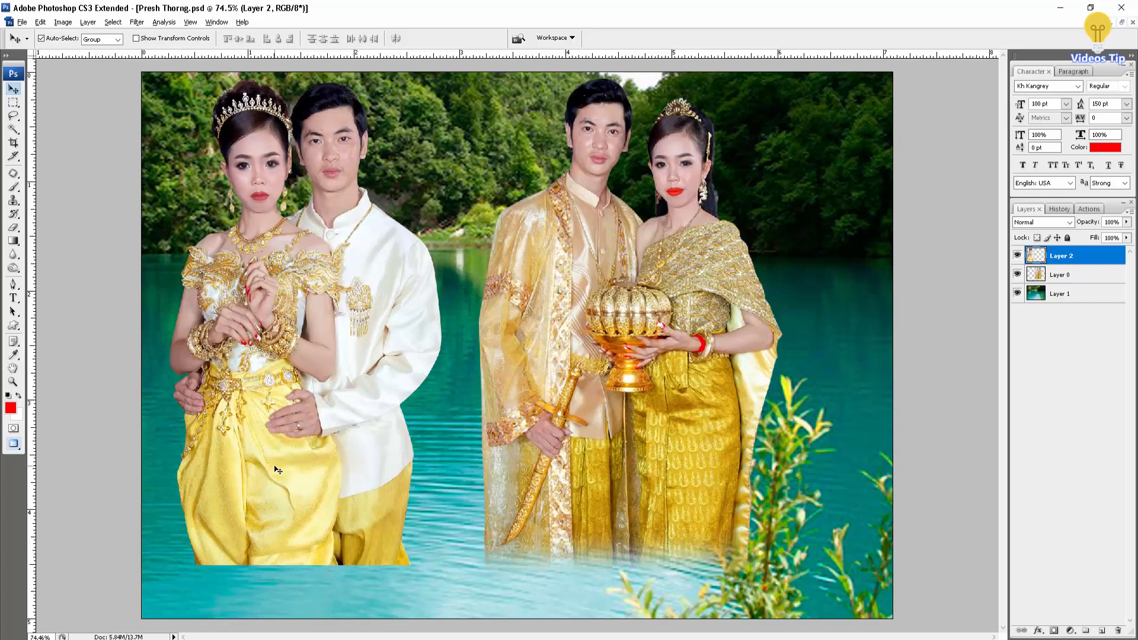
Delete a 45 px-feathered marquee over the left couple's dress bottoms so they fade into the water.
key("m")
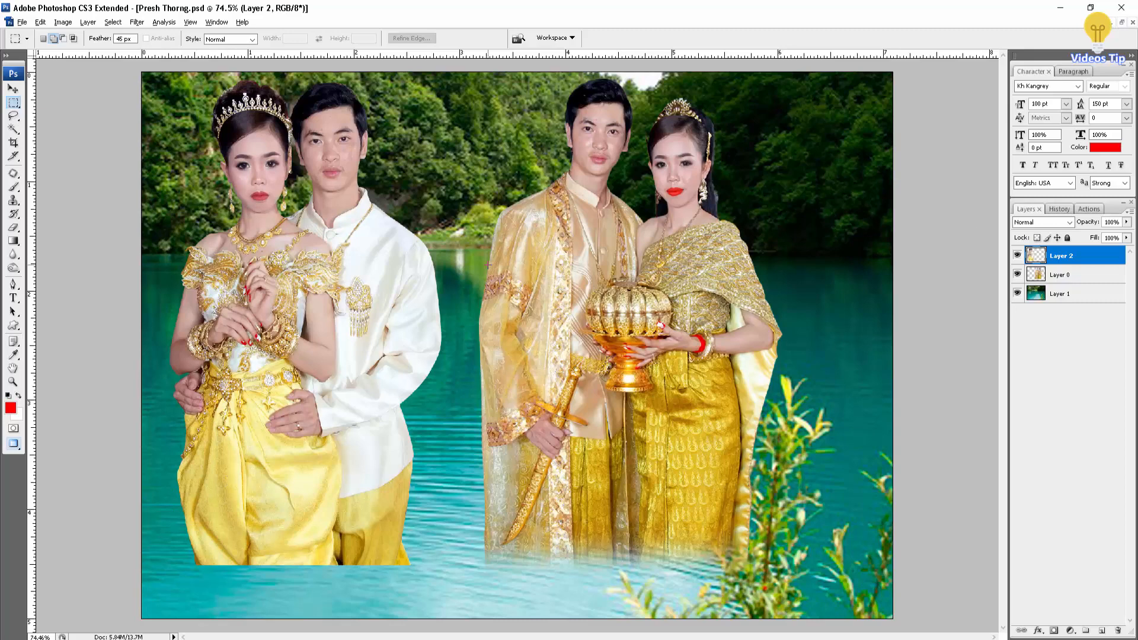
left_click(1061, 275)
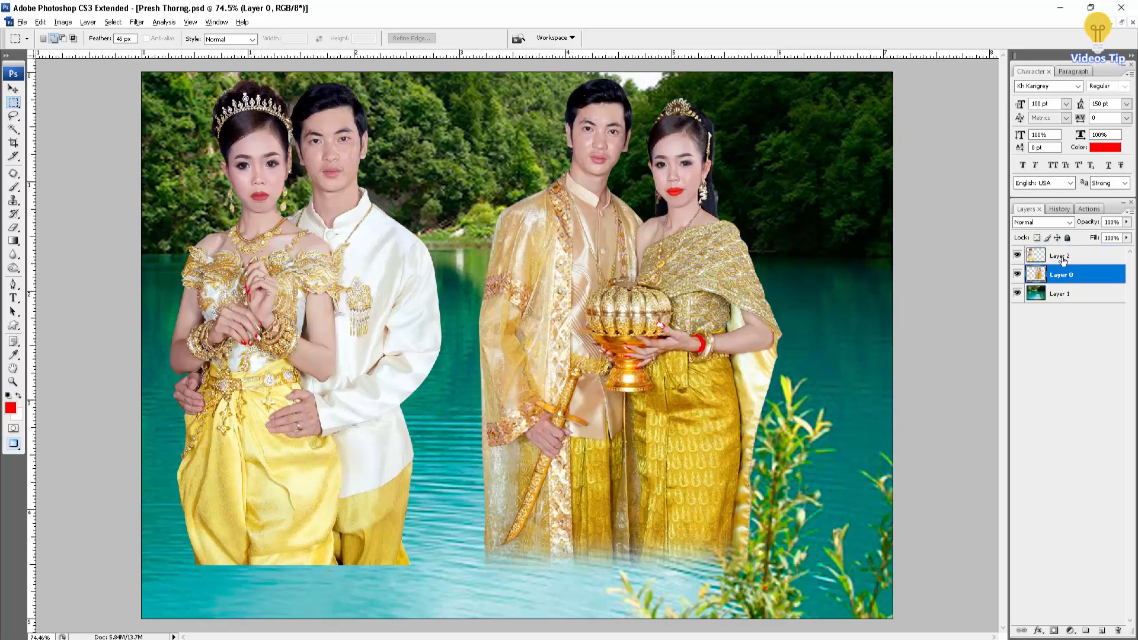
left_click(1061, 259)
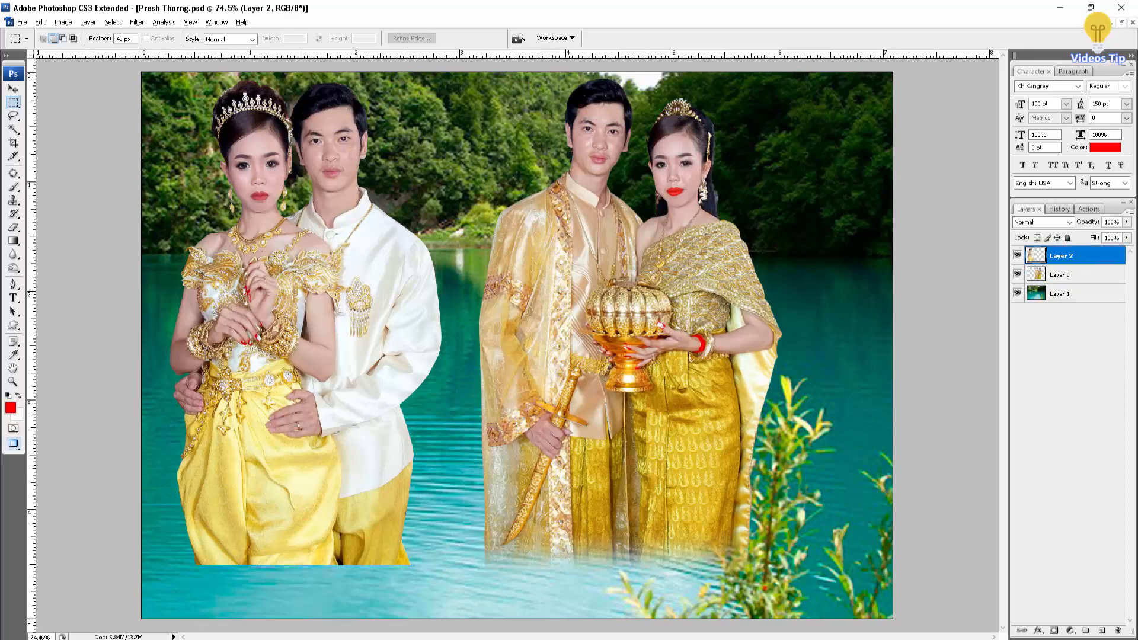
left_click_drag(391, 593, 433, 595)
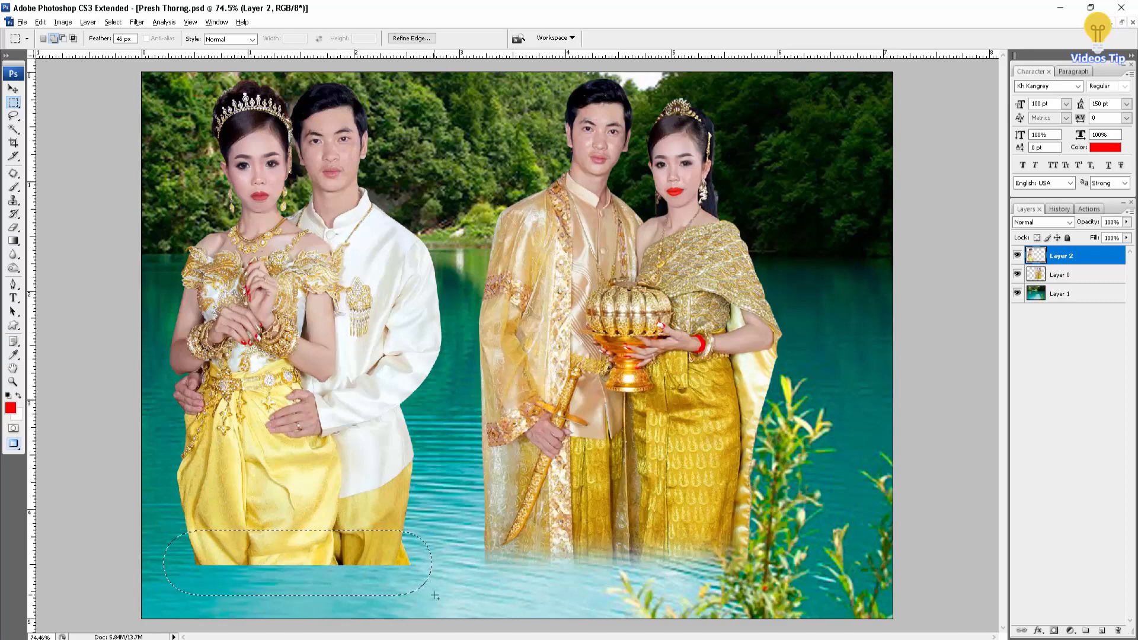
key("Delete")
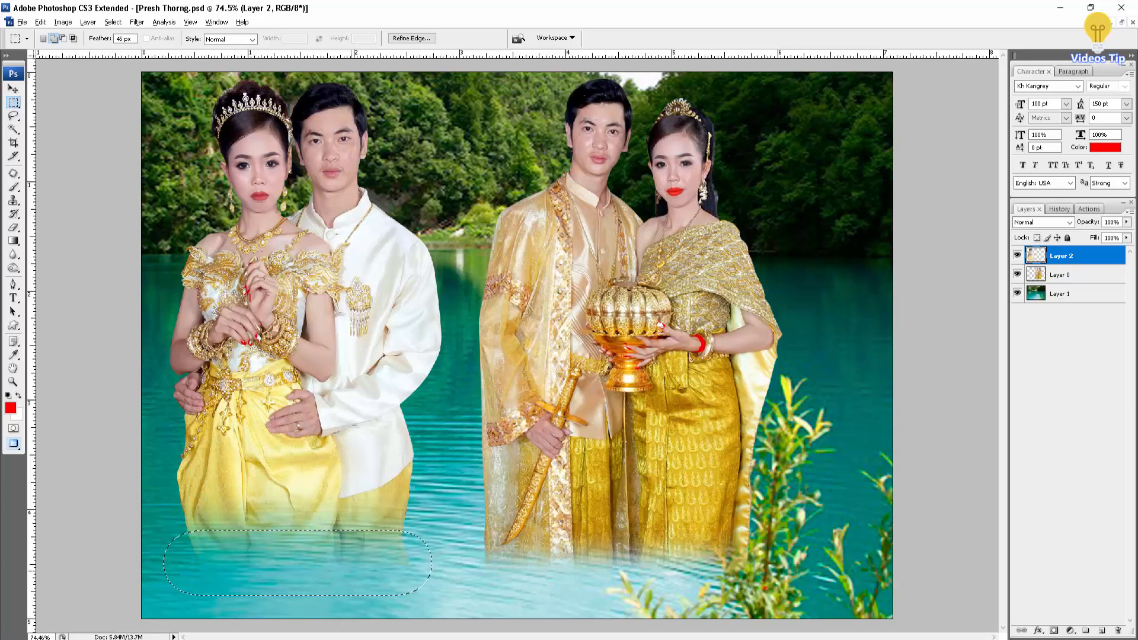
key("ctrl+d")
left_click_drag(318, 610, 411, 611)
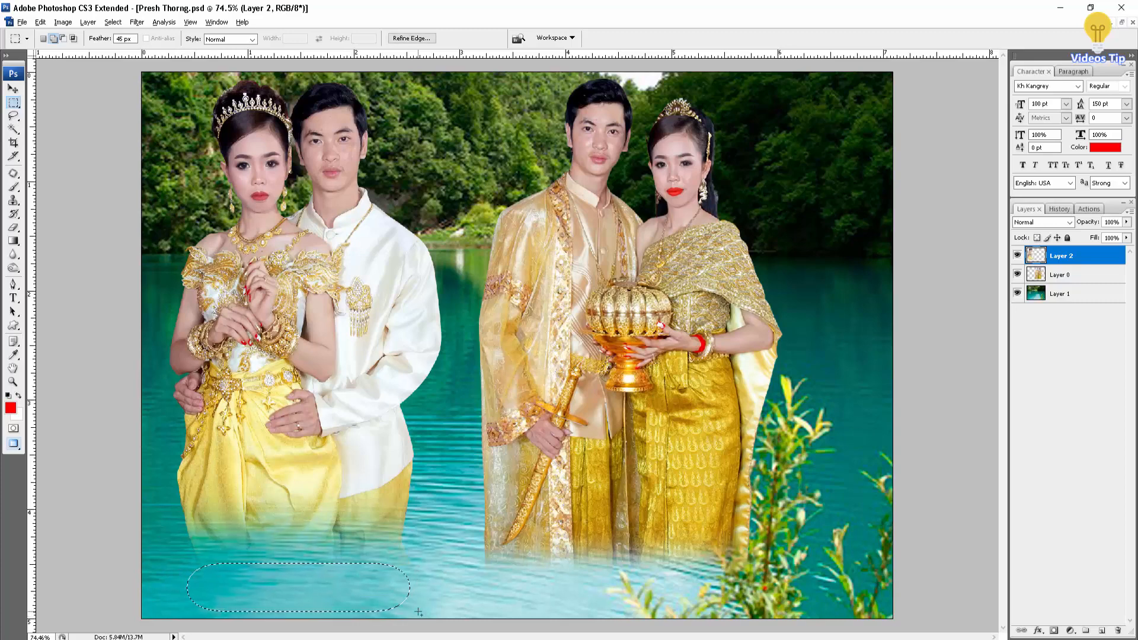
key("ctrl+d")
scroll(421, 606, "down", 5)
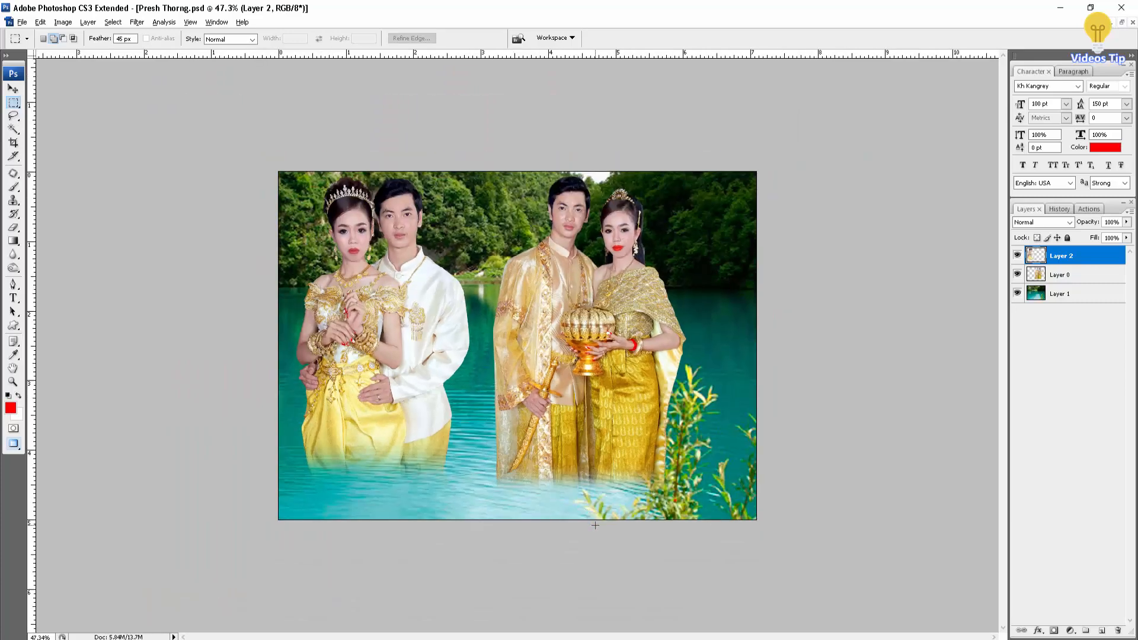